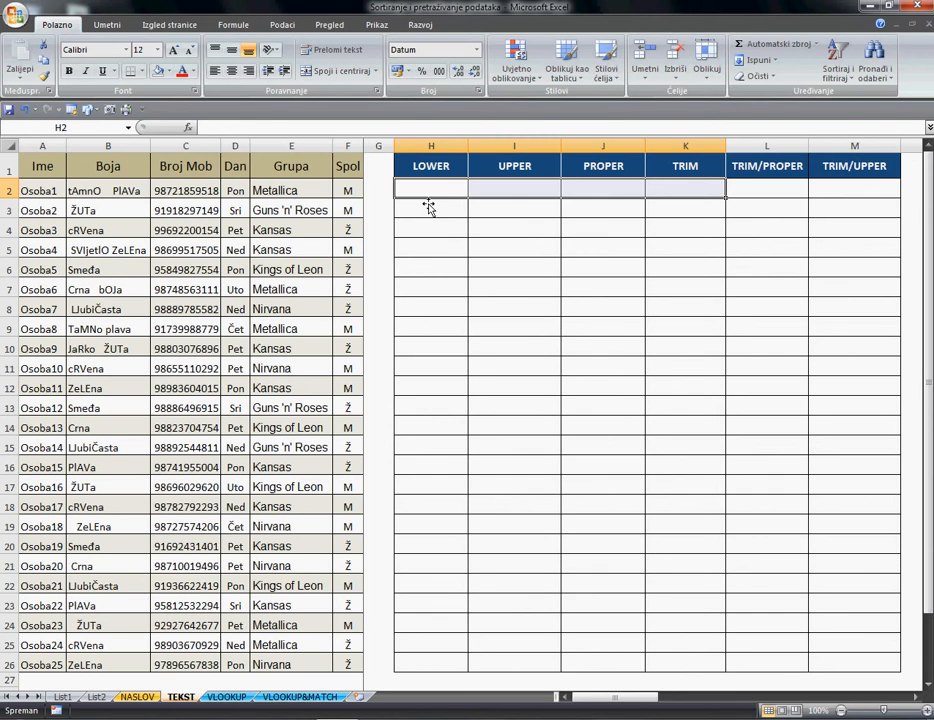
Widen column G and enter the cleaned colour names Tamno plava, Žuta and Crvena in cells G2 to G4
left_click(108, 148)
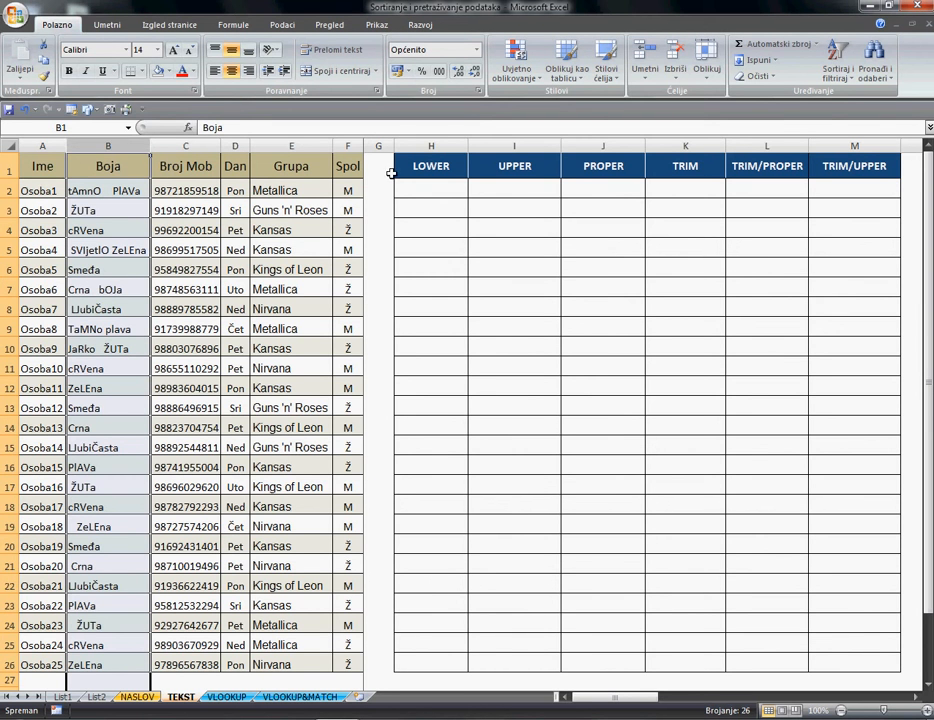
left_click_drag(400, 152, 450, 152)
left_click(422, 196)
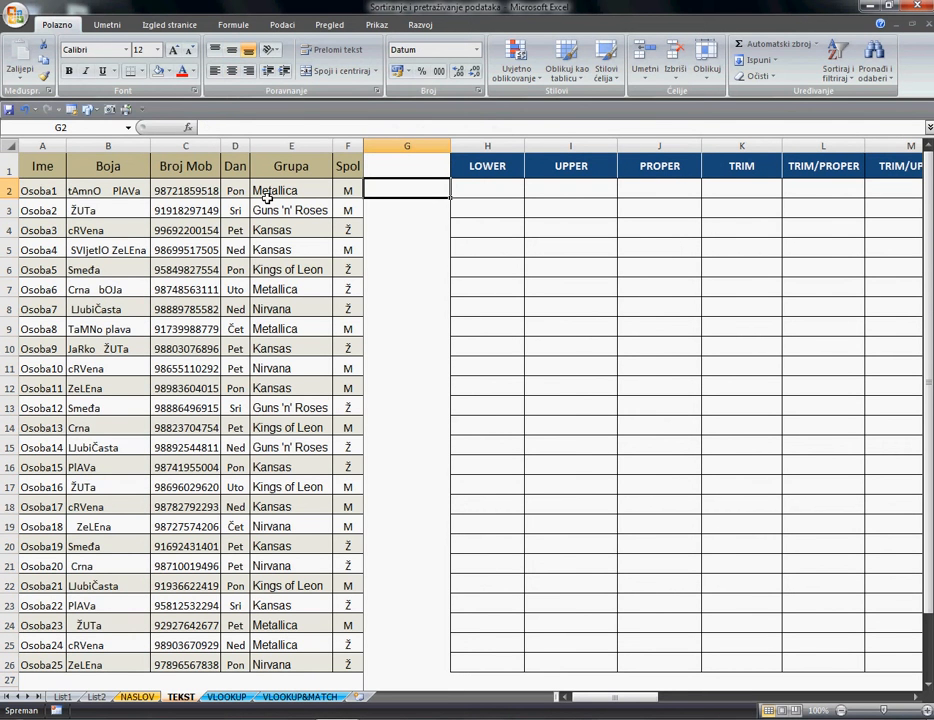
type("Tamno plava")
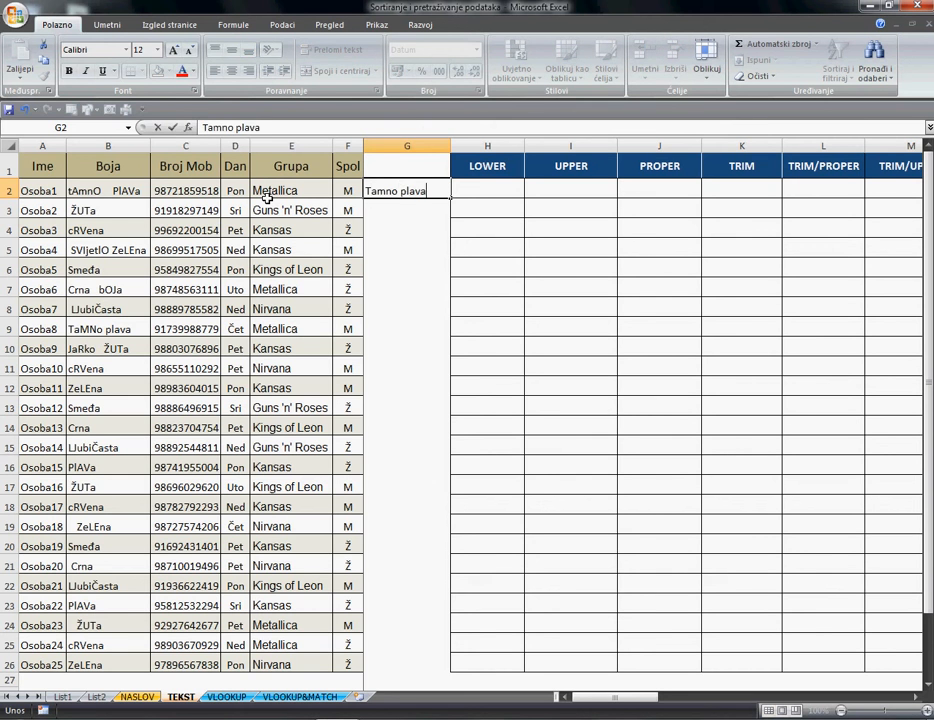
key("Return")
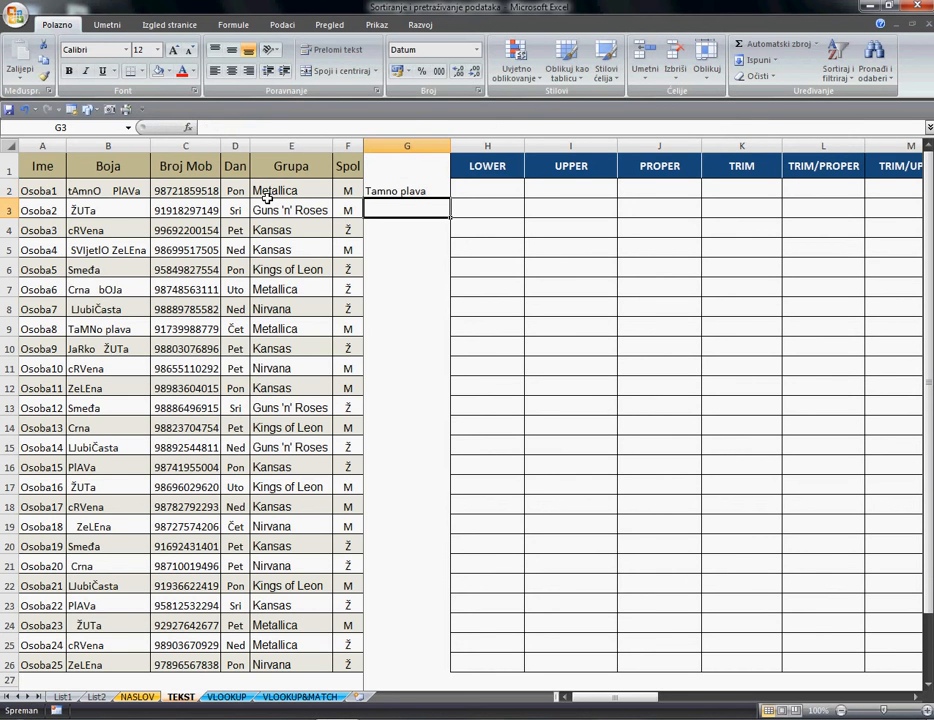
type("Žuta")
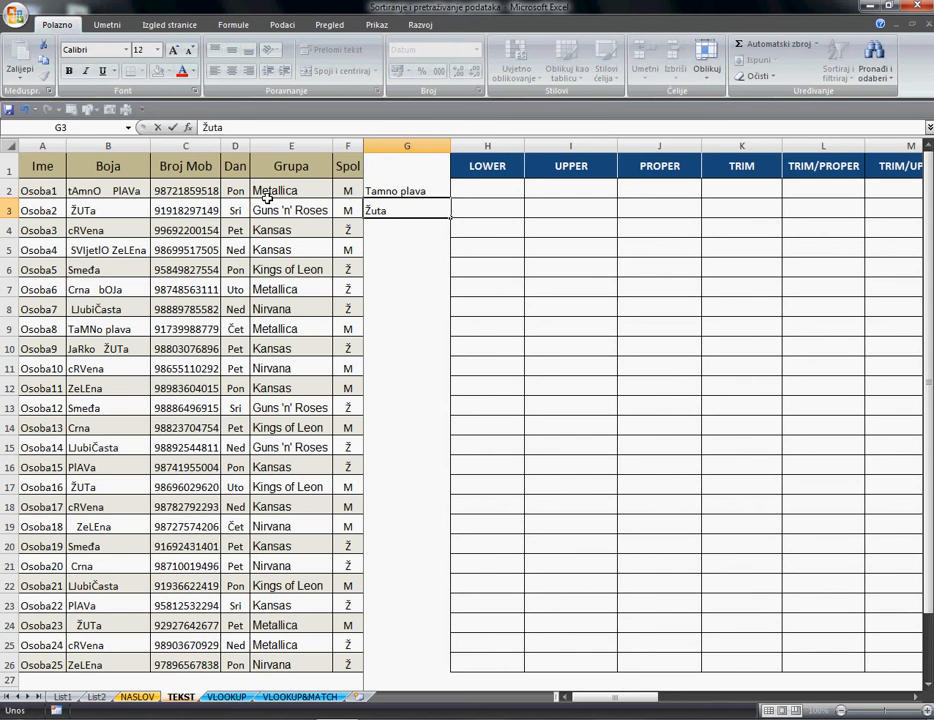
key("Return")
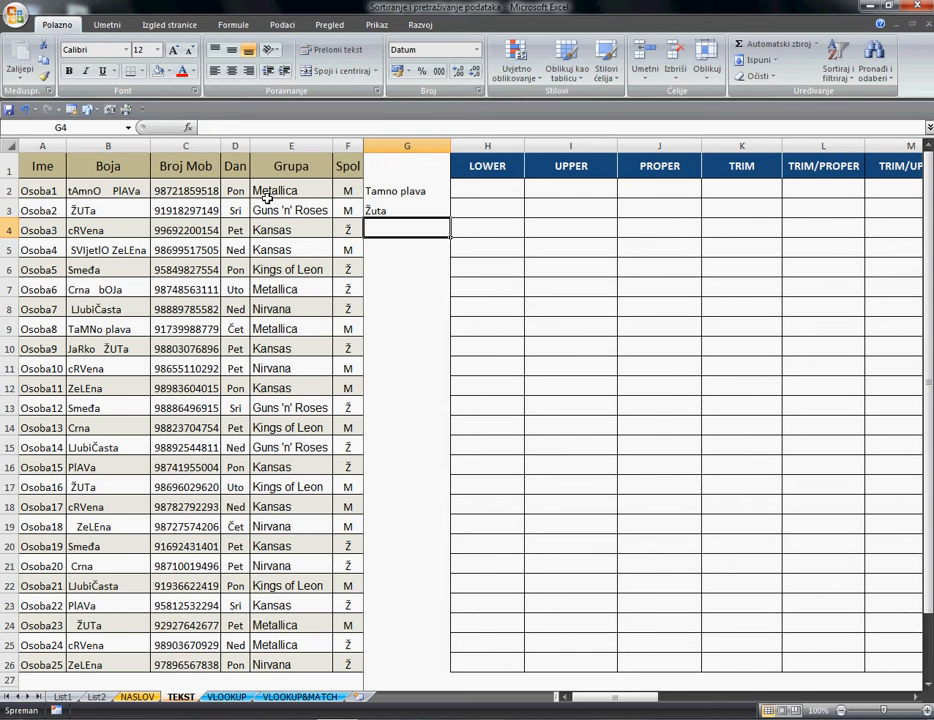
type("Crvena")
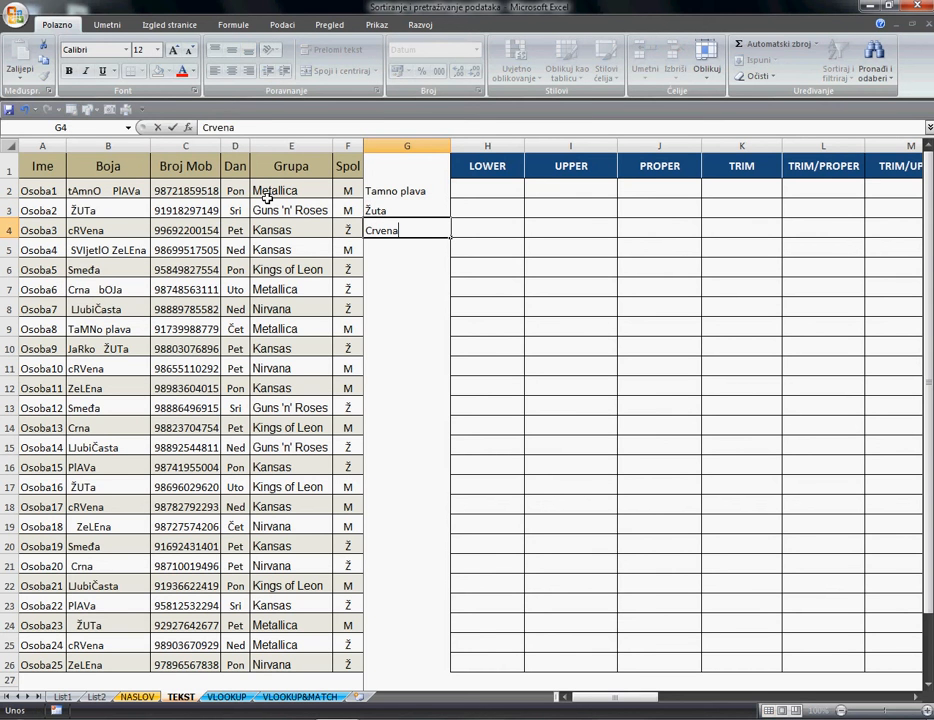
key("Return")
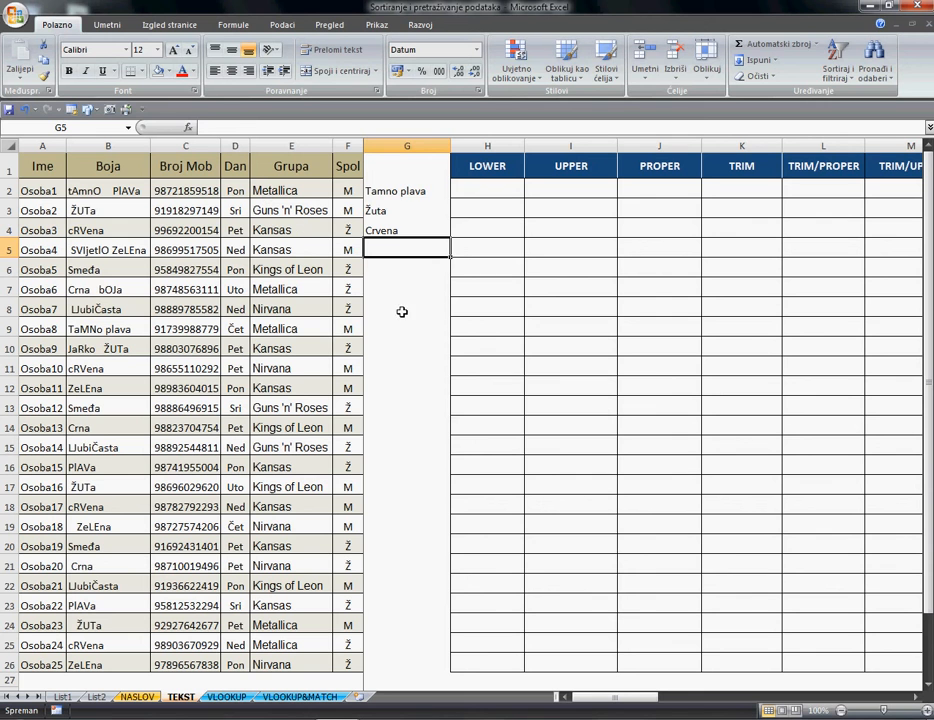
Clear the colour names from cells G2 to G4 and narrow column G back to a slim spacer
left_click_drag(419, 192, 411, 238)
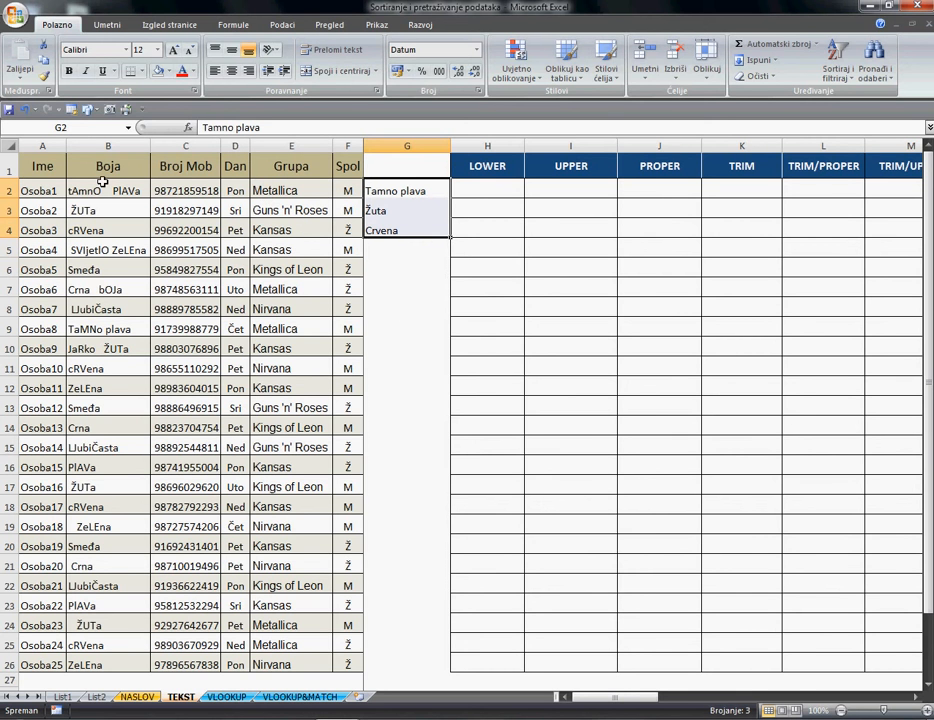
left_click(402, 192)
left_click_drag(404, 192, 411, 236)
key("Delete")
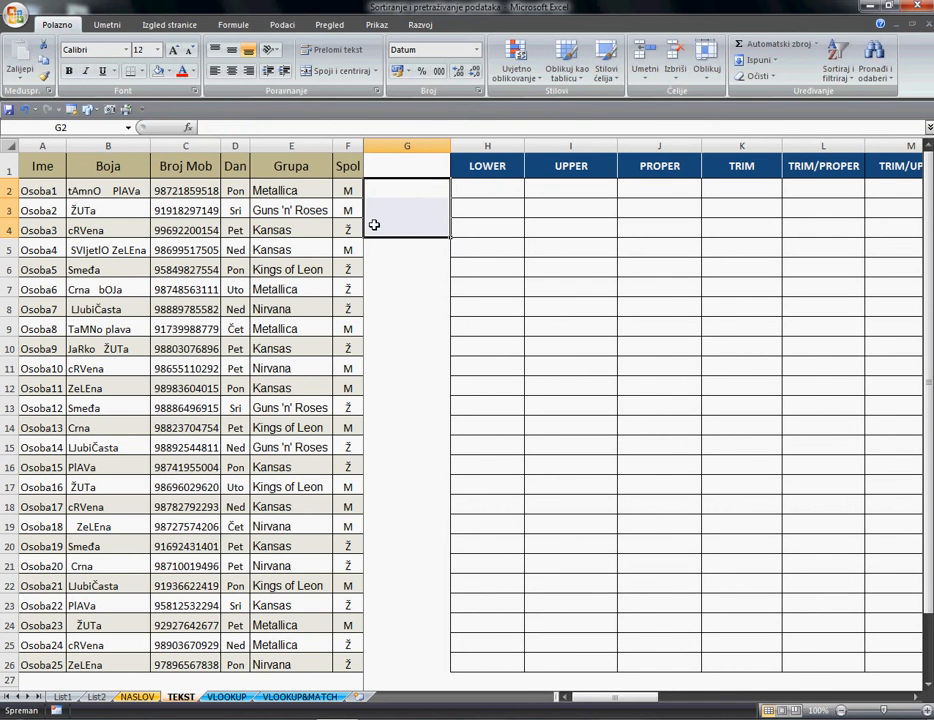
left_click_drag(450, 147, 393, 160)
left_click(384, 172)
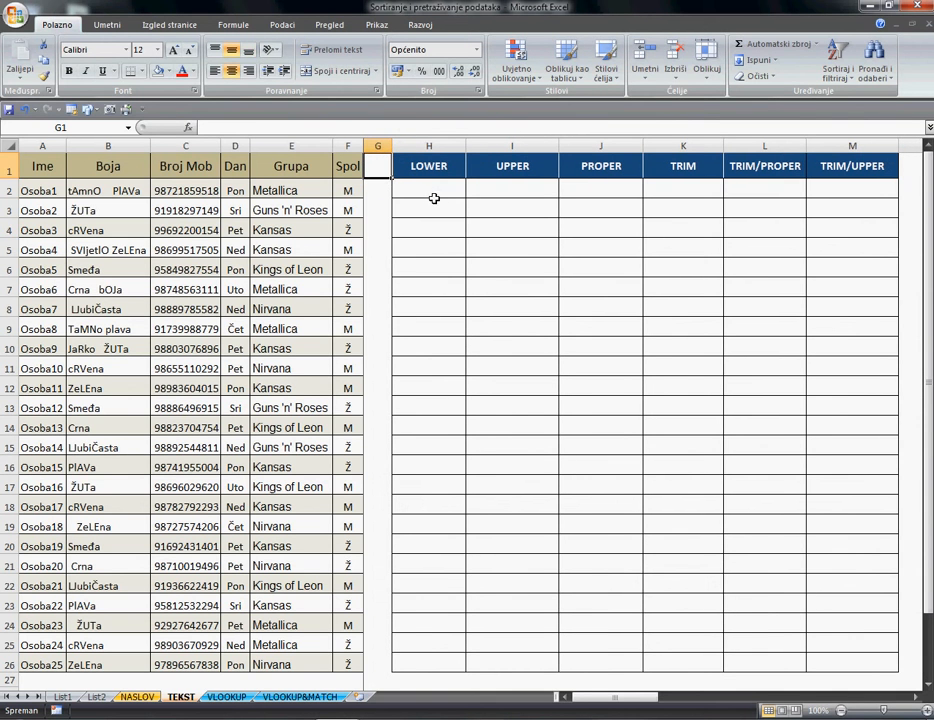
left_click_drag(440, 194, 682, 194)
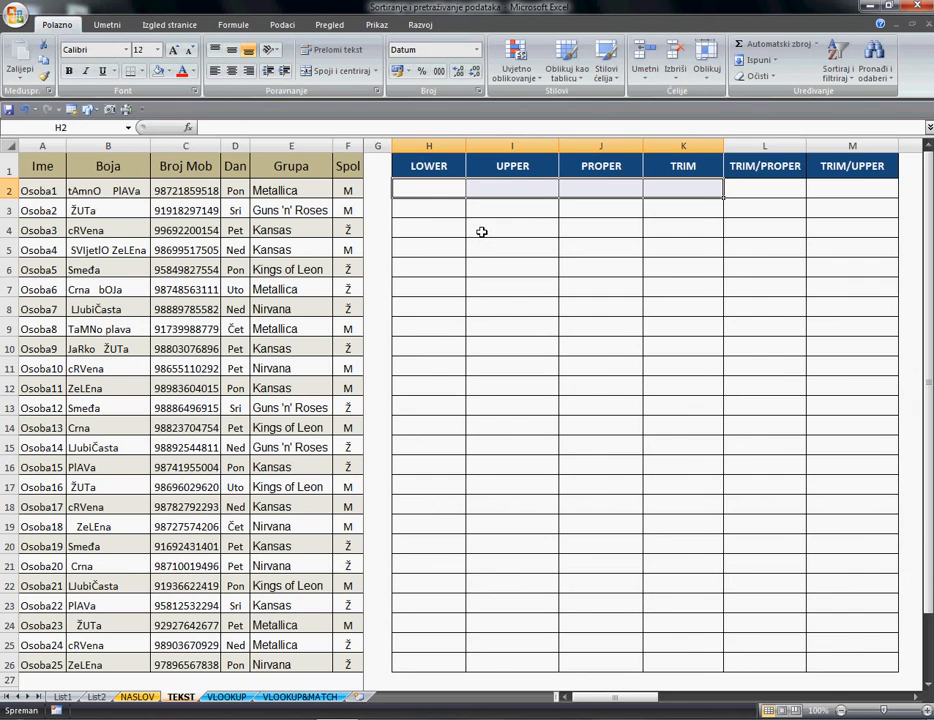
left_click(438, 196)
left_click_drag(517, 199, 657, 197)
Convert the Boja text to lowercase with =LOWER(B2) in cell H2 and fill the formula down to H26
left_click(448, 197)
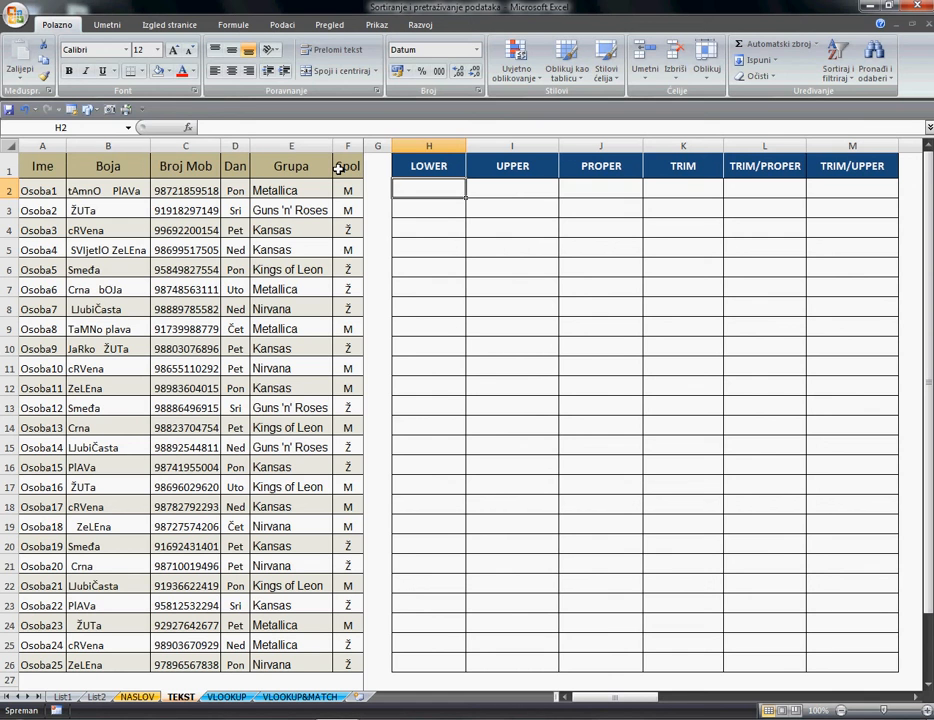
type("=")
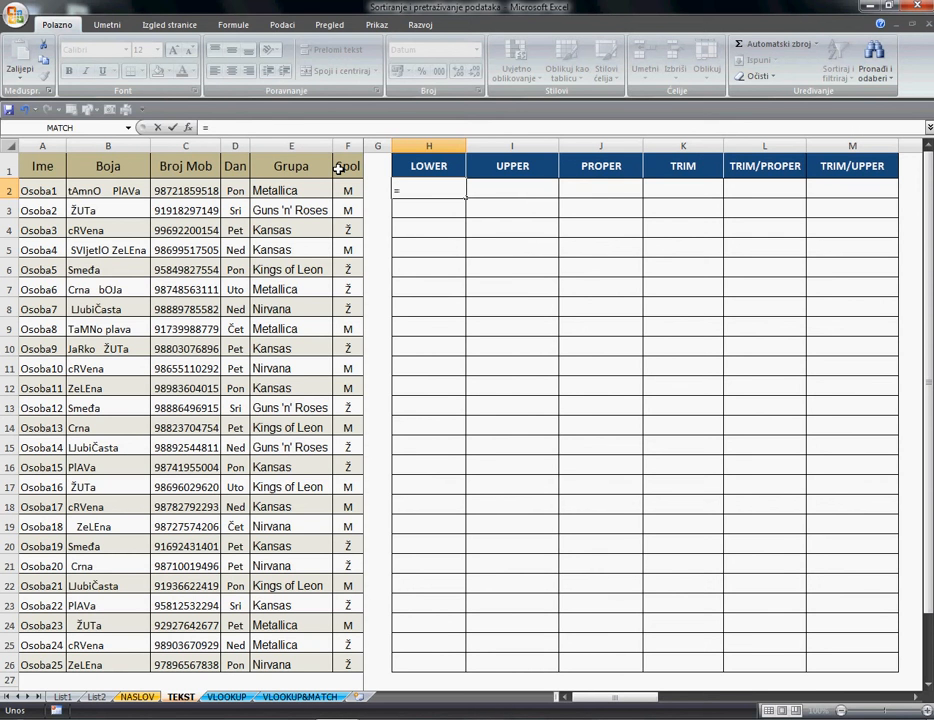
type("low")
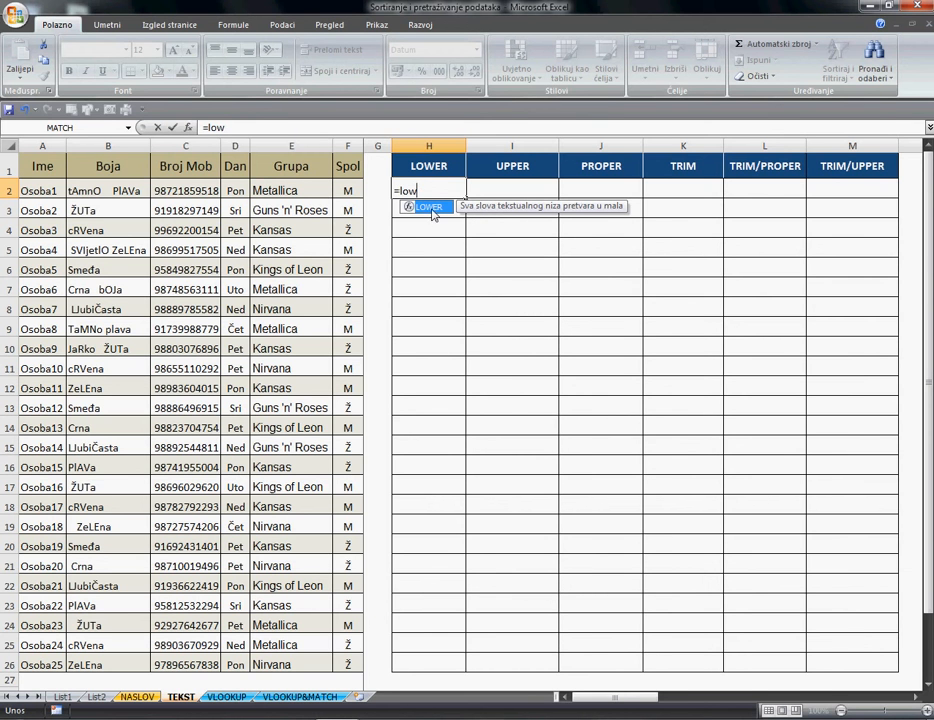
key("Tab")
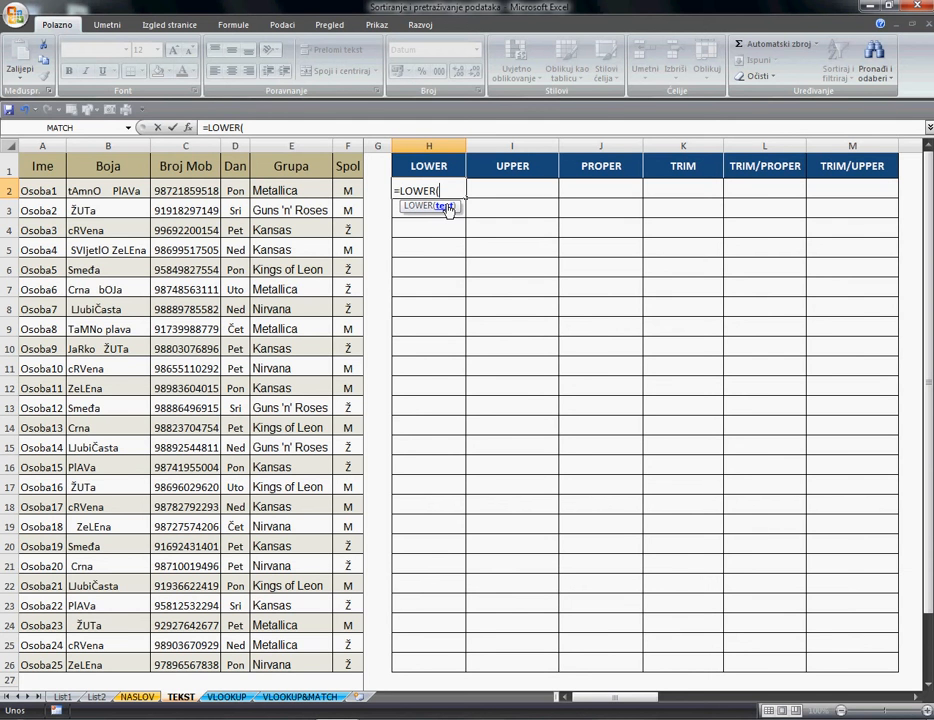
left_click(118, 196)
key("Return")
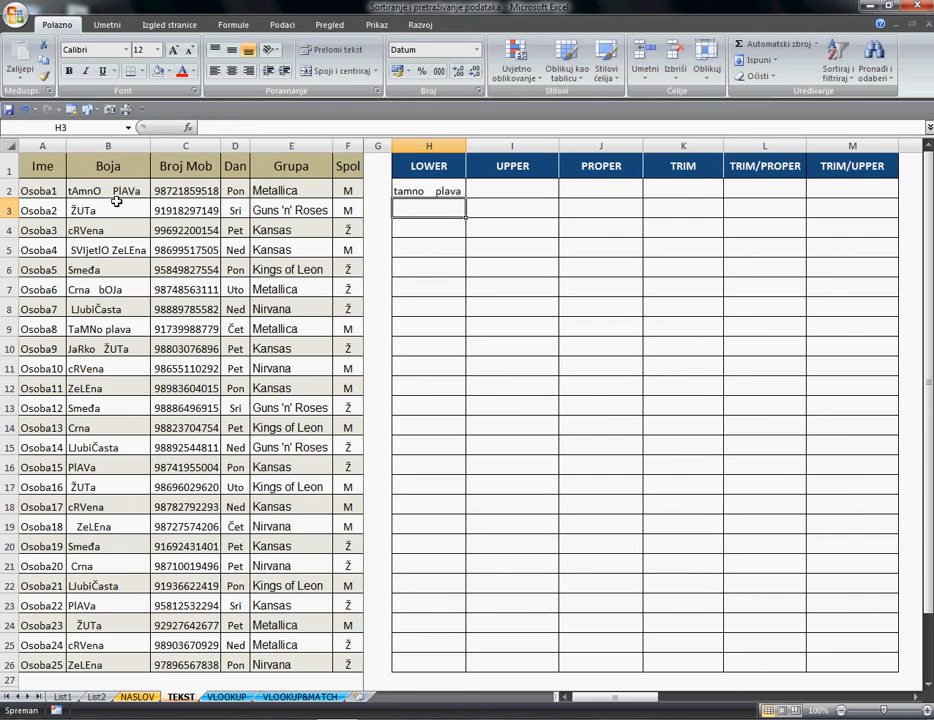
left_click(450, 193)
left_click_drag(469, 202, 466, 677)
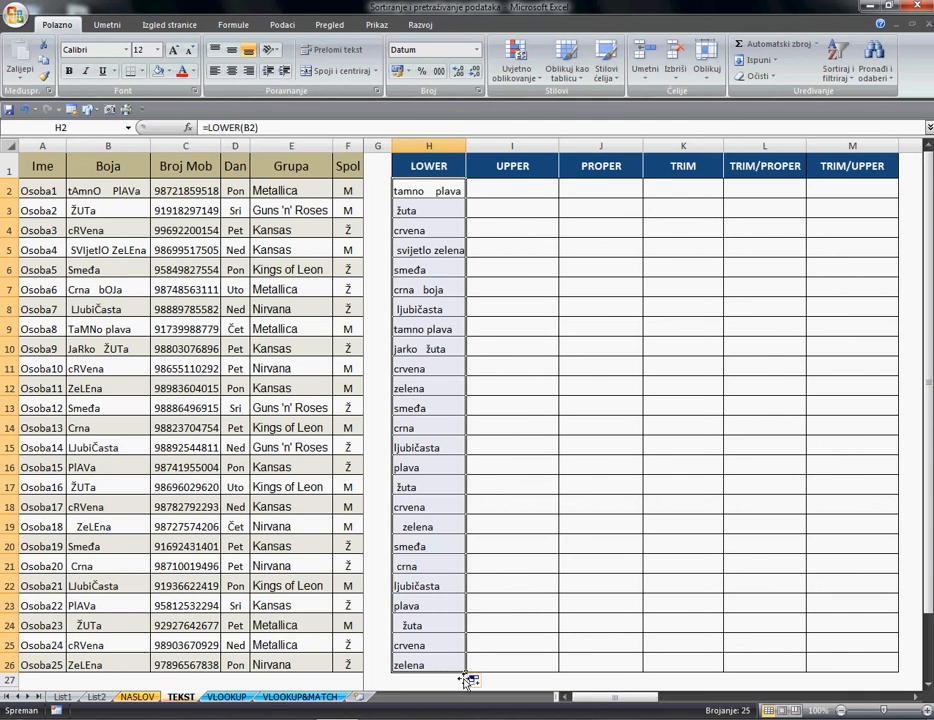
Convert the Boja text to uppercase with =UPPER(B2) in cell I2 and fill the formula down to I26
left_click(530, 190)
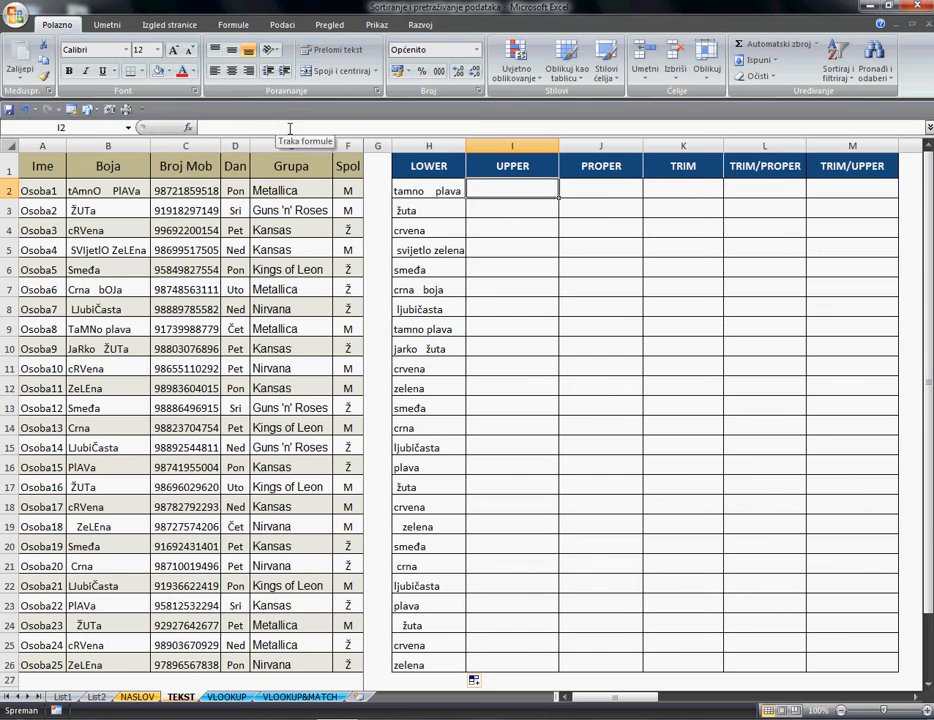
type("=up")
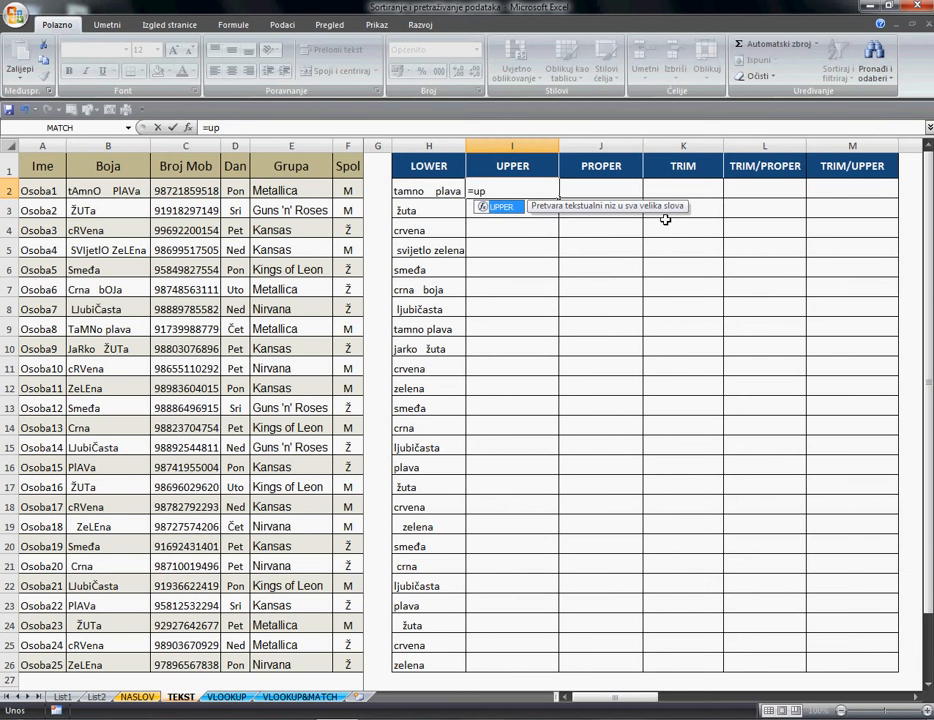
double_click(502, 207)
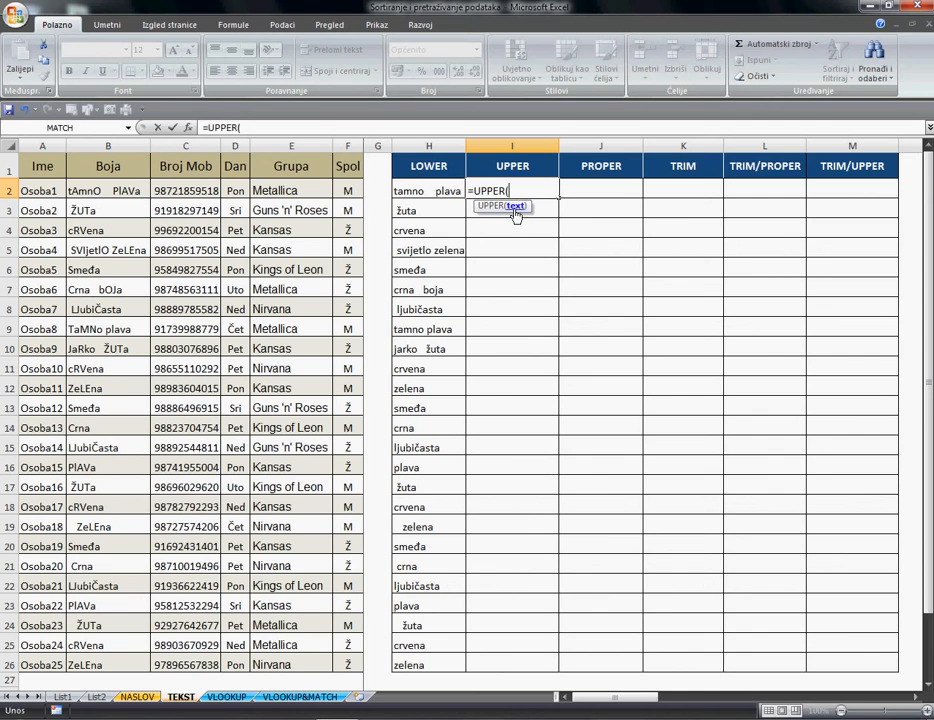
left_click(118, 193)
key("Return")
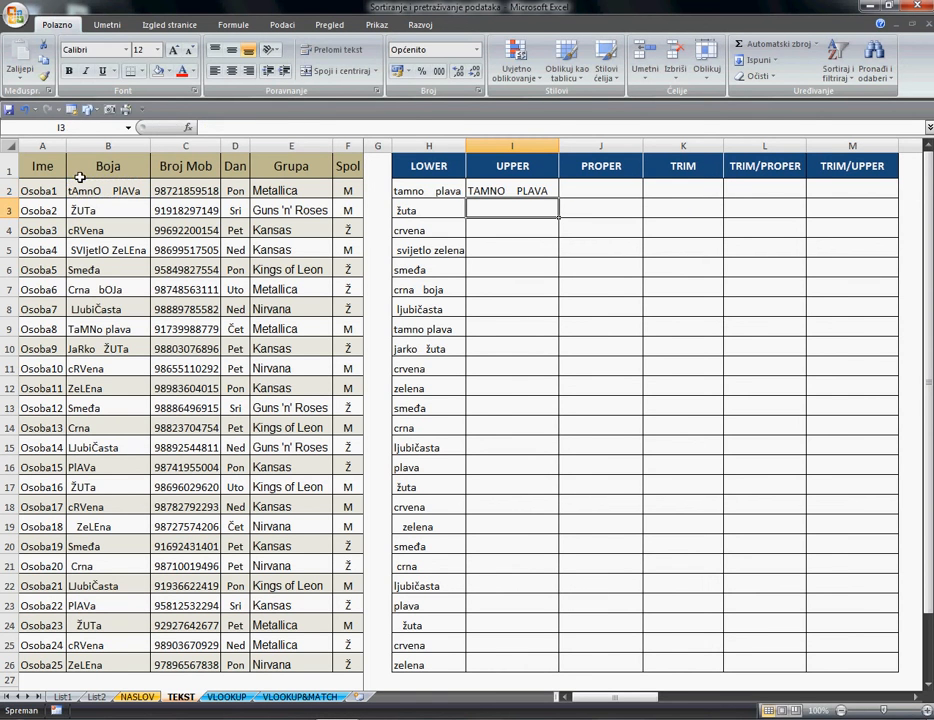
left_click(513, 198)
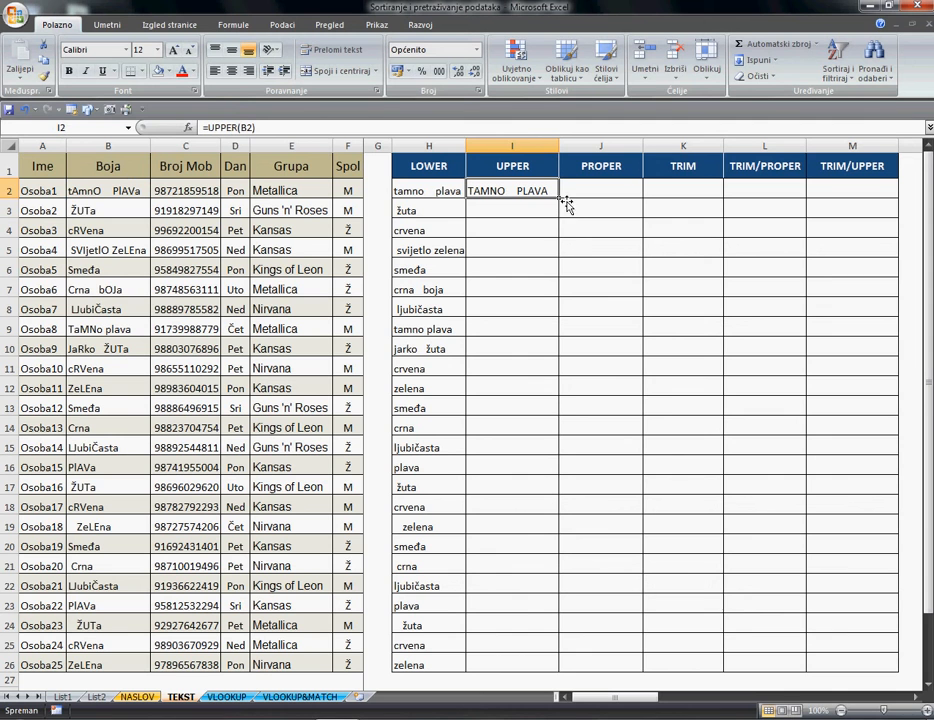
left_click_drag(561, 185, 565, 674)
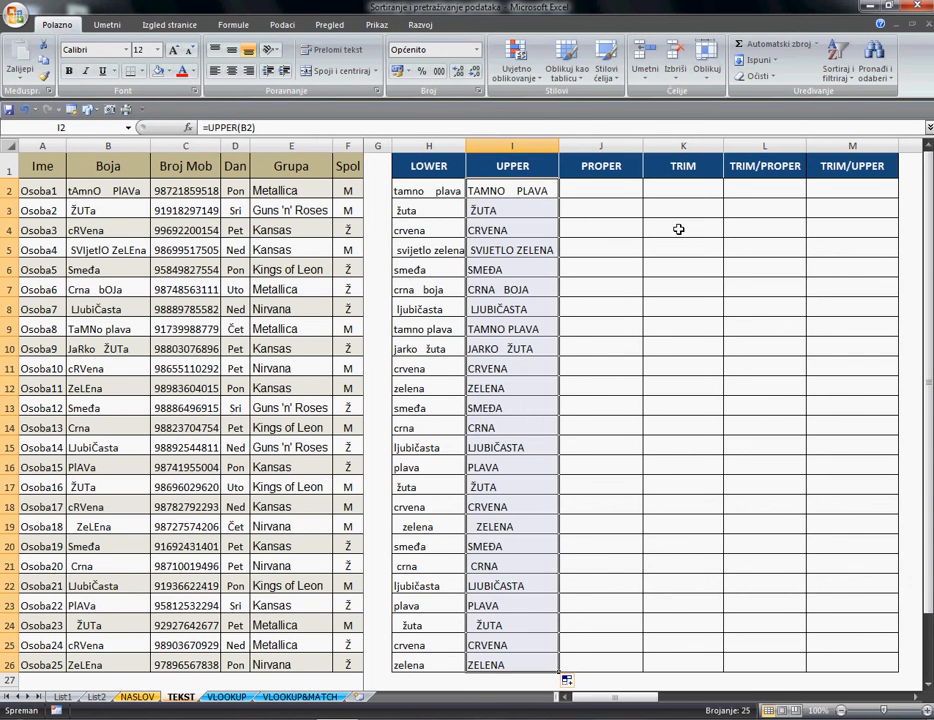
Capitalize each word of the Boja text with =PROPER(B2) in cell J2 and fill the formula down to J26
left_click(630, 197)
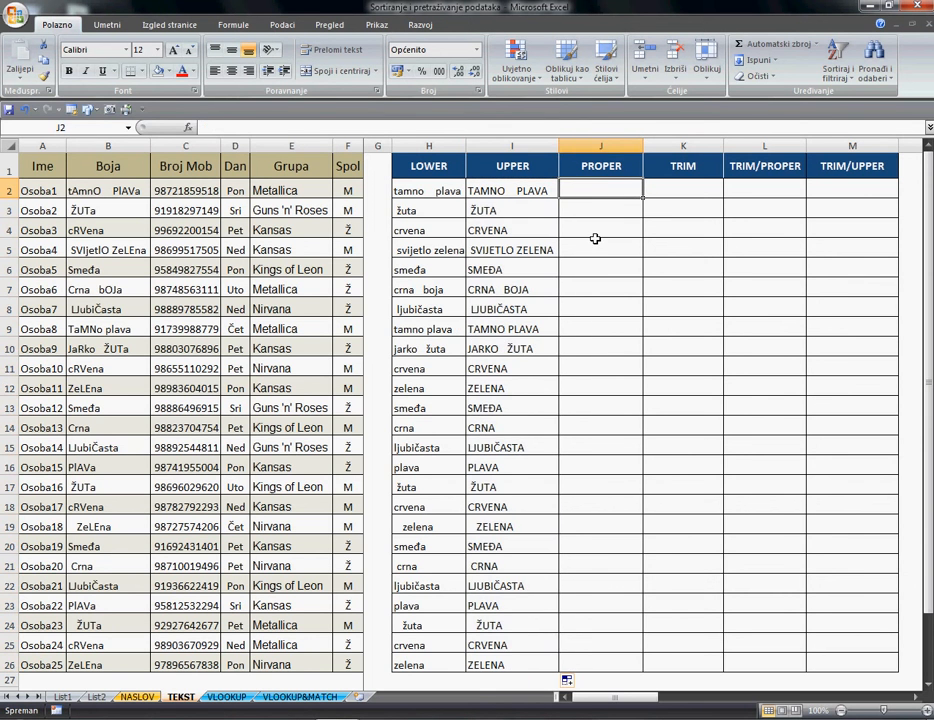
left_click_drag(544, 192, 510, 690)
left_click(606, 196)
type("=pro")
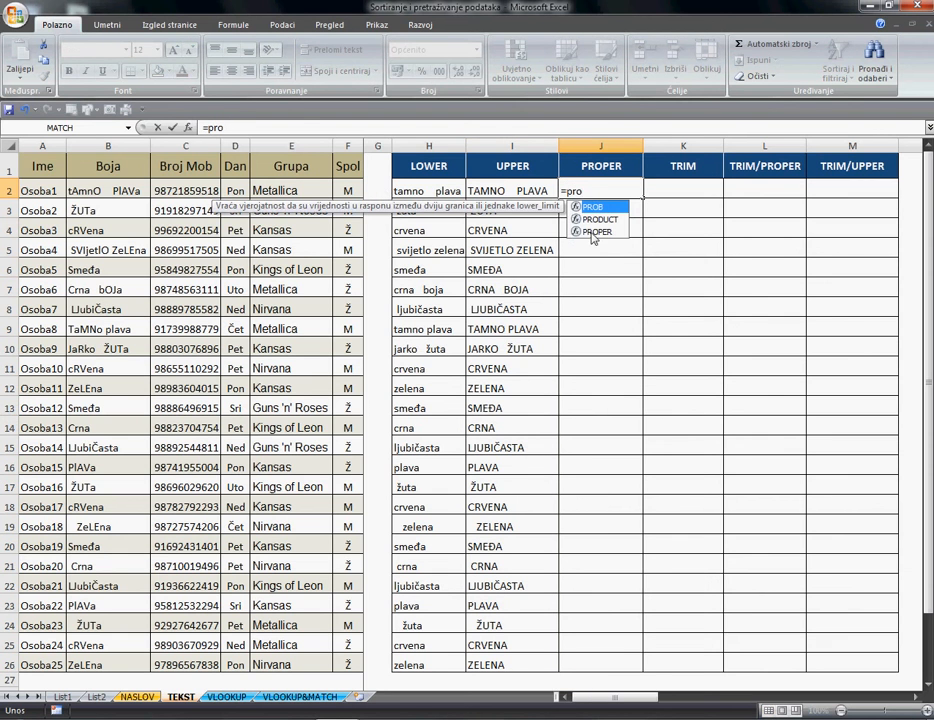
double_click(598, 231)
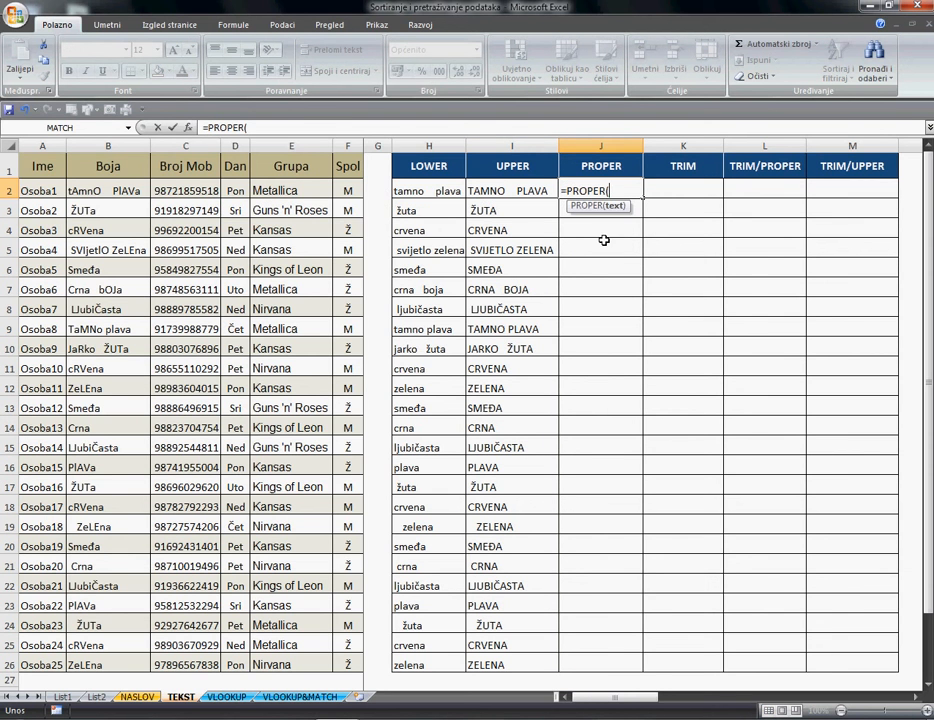
key("BackSpace")
key("BackSpace")
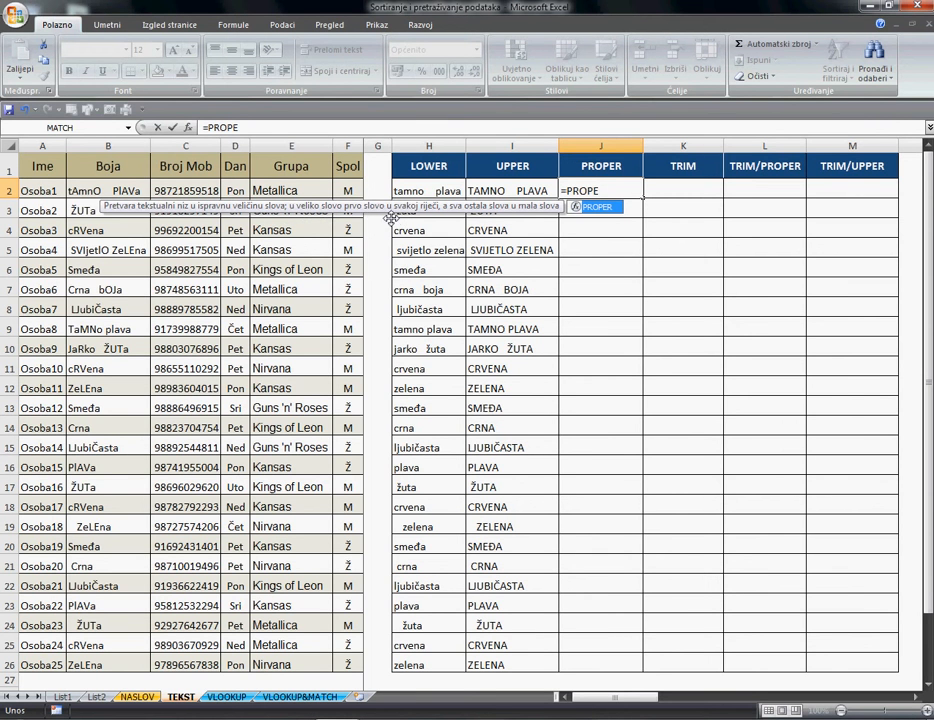
double_click(598, 207)
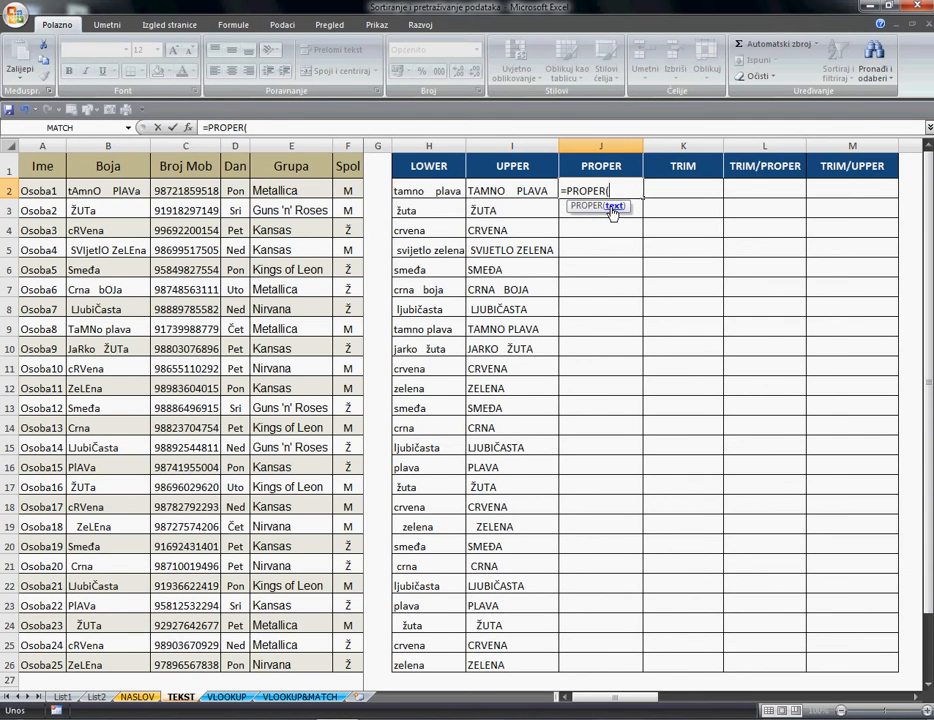
left_click(136, 198)
key("Return")
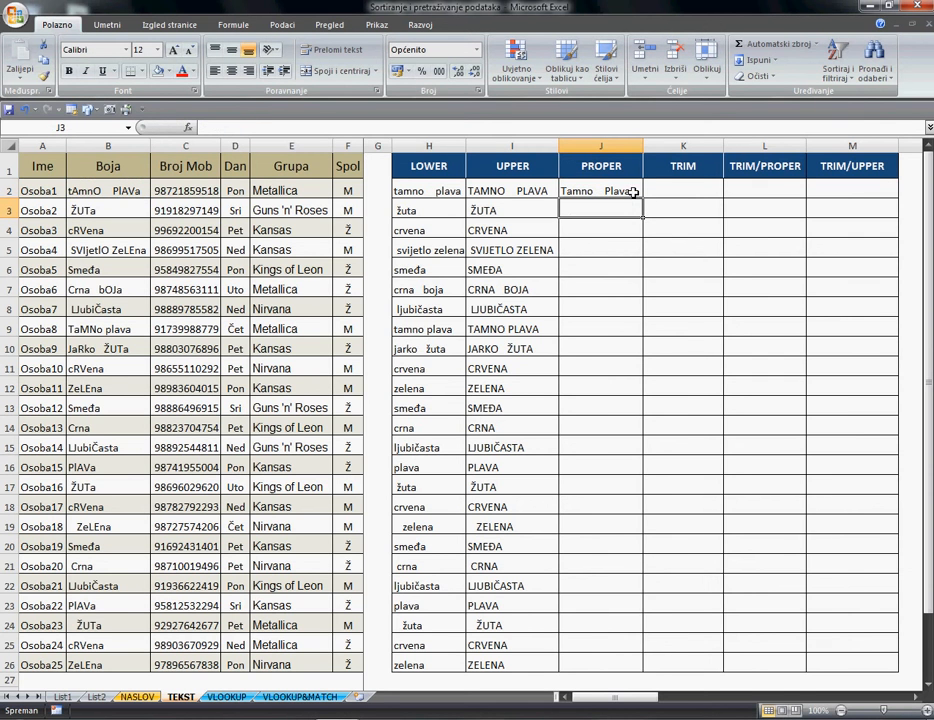
left_click(633, 192)
left_click_drag(643, 200, 655, 668)
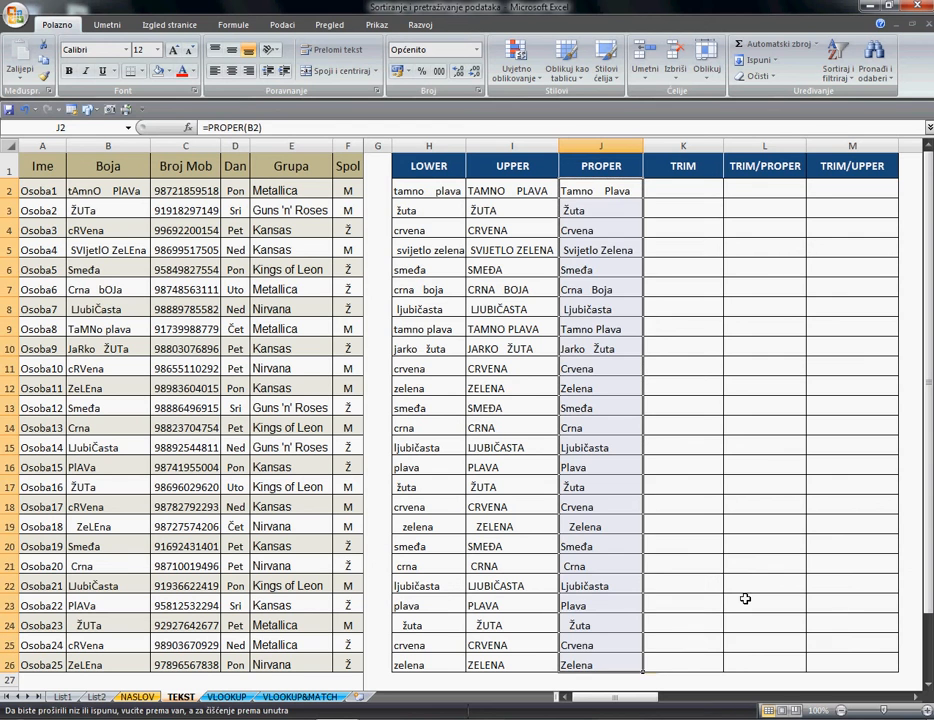
Remove the extra spaces from the Boja text with =TRIM(B2) in cell K2 and fill the formula down to K26
left_click(700, 191)
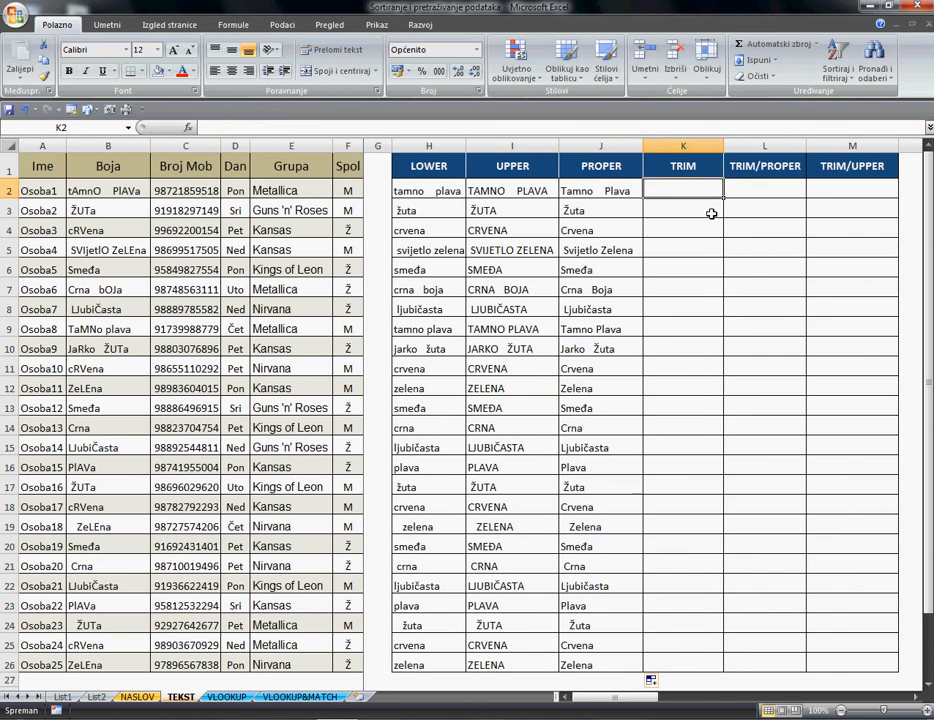
type("=")
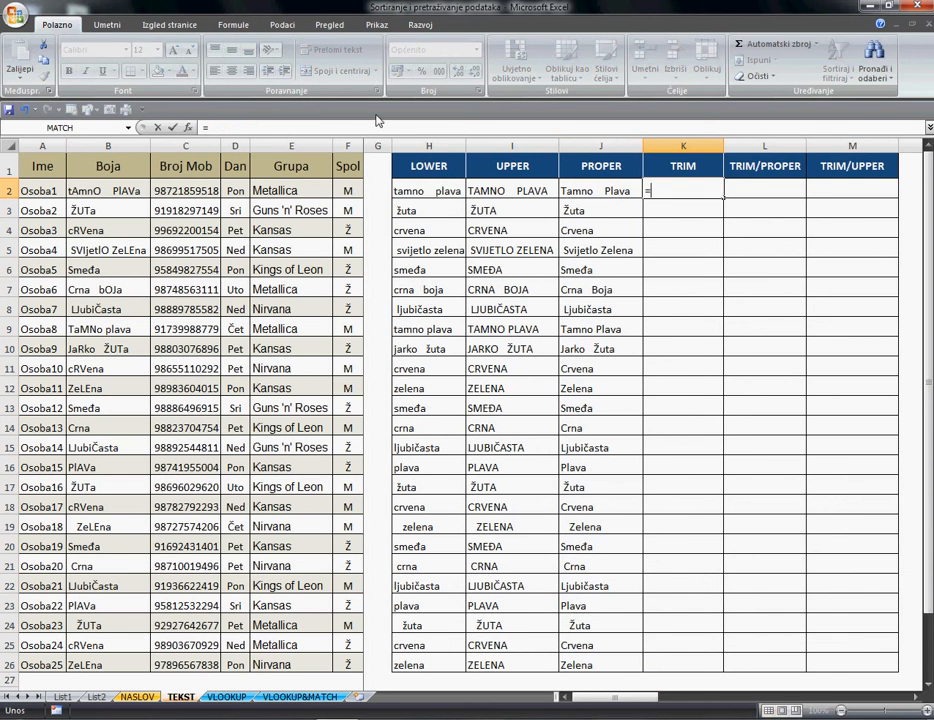
type("ir")
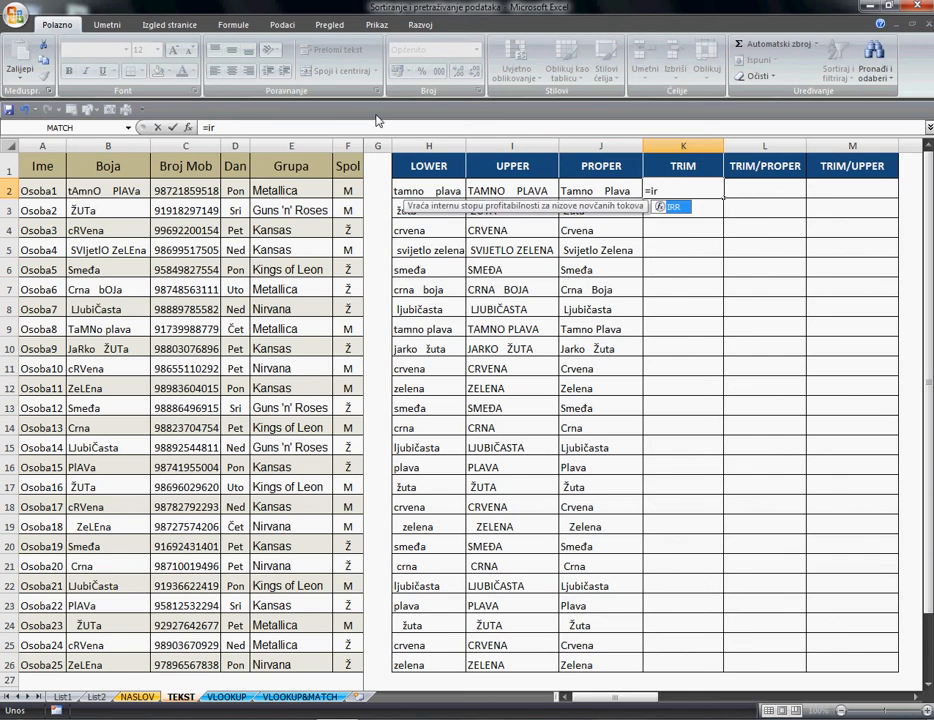
key("BackSpace")
key("BackSpace")
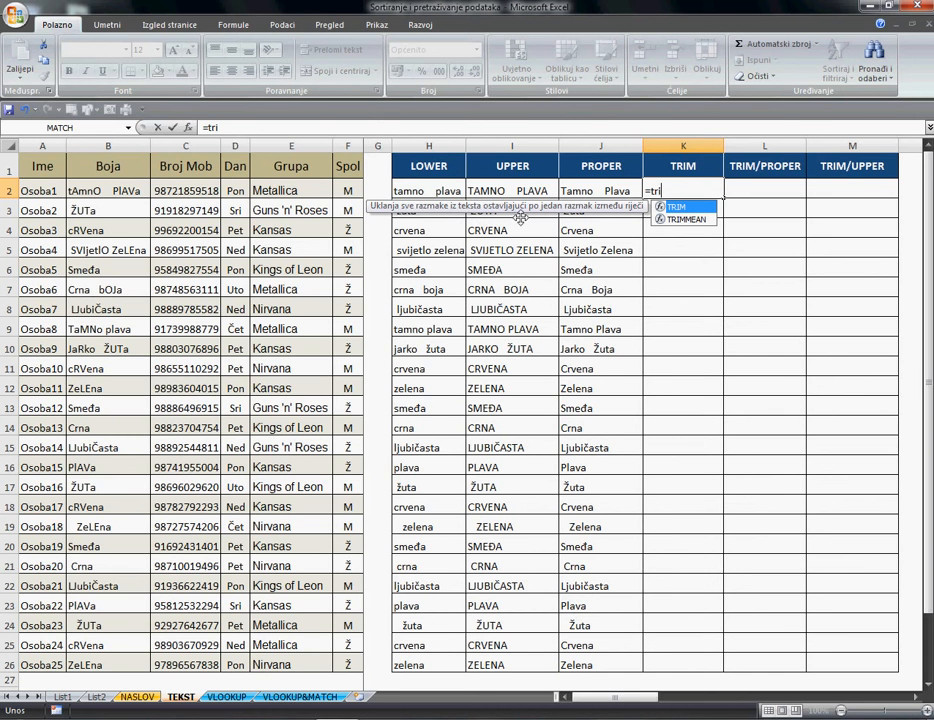
double_click(685, 208)
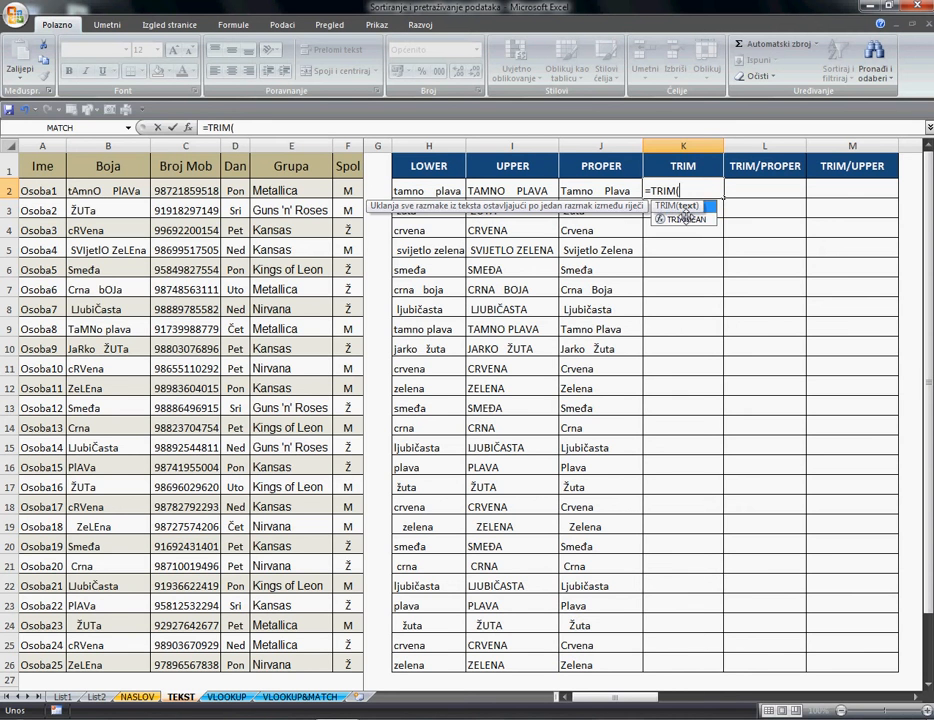
left_click(143, 192)
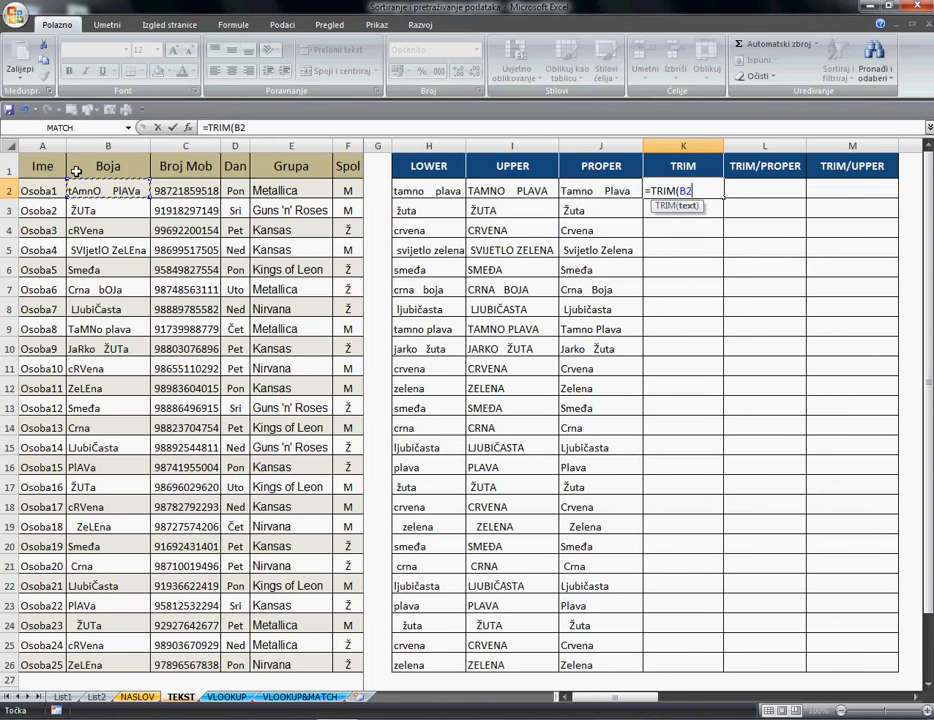
key("Return")
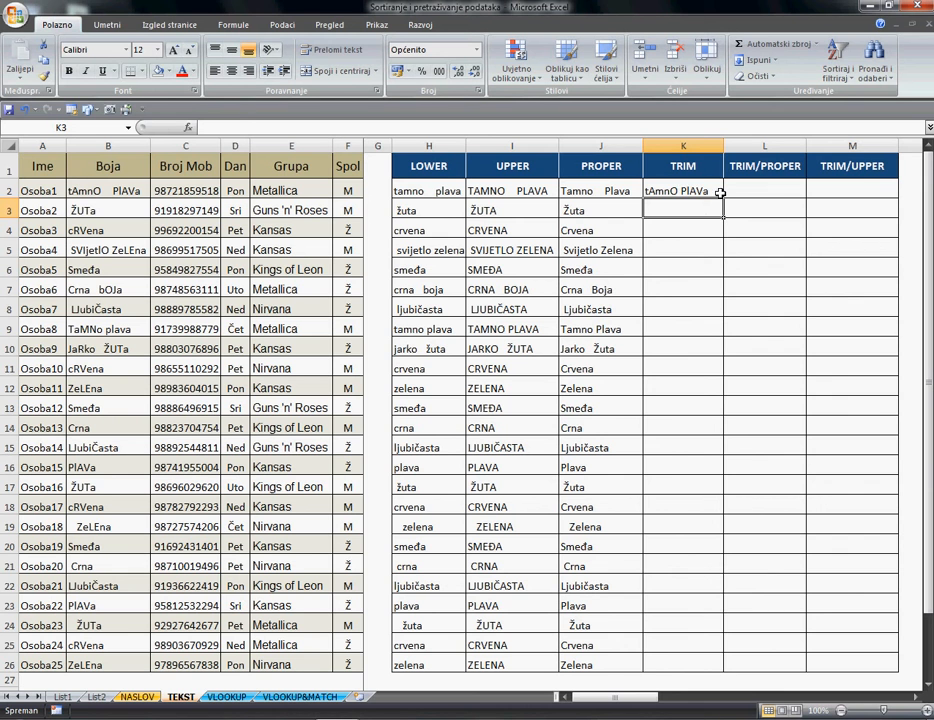
left_click(720, 193)
left_click_drag(729, 204, 705, 678)
left_click(705, 681)
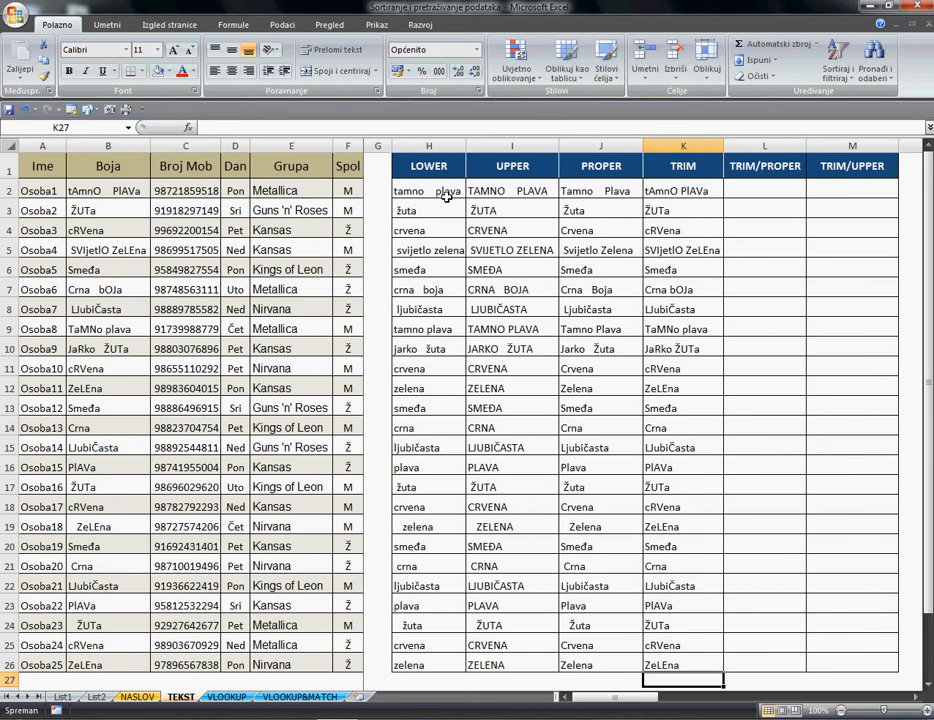
Review the single-function formulas for the first record in cells H2 to K2
left_click(447, 196)
left_click(512, 195)
left_click(594, 194)
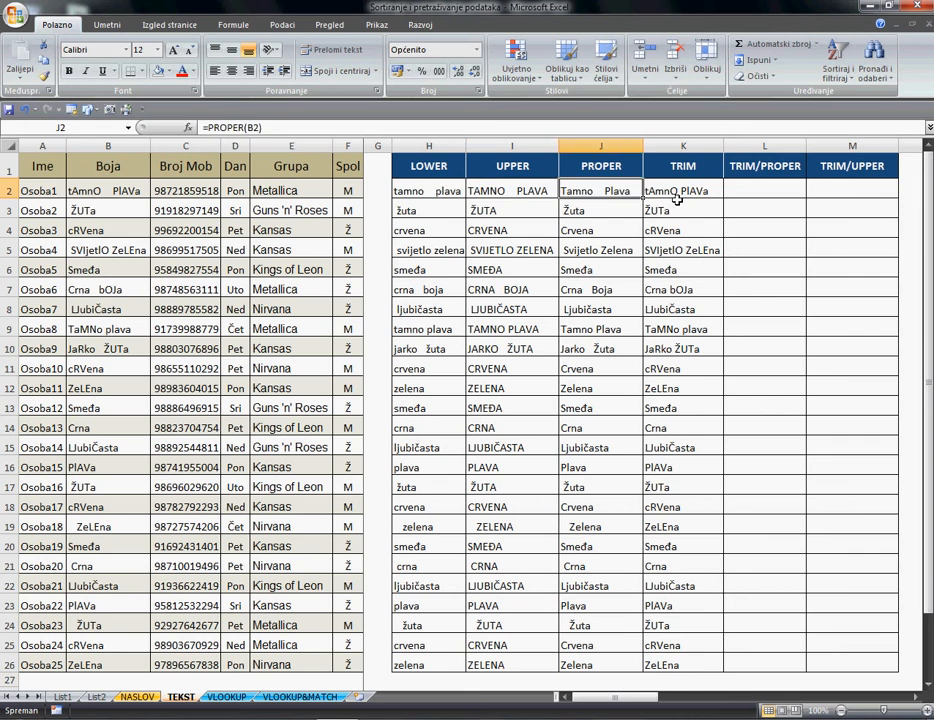
left_click(677, 194)
left_click_drag(441, 196, 686, 190)
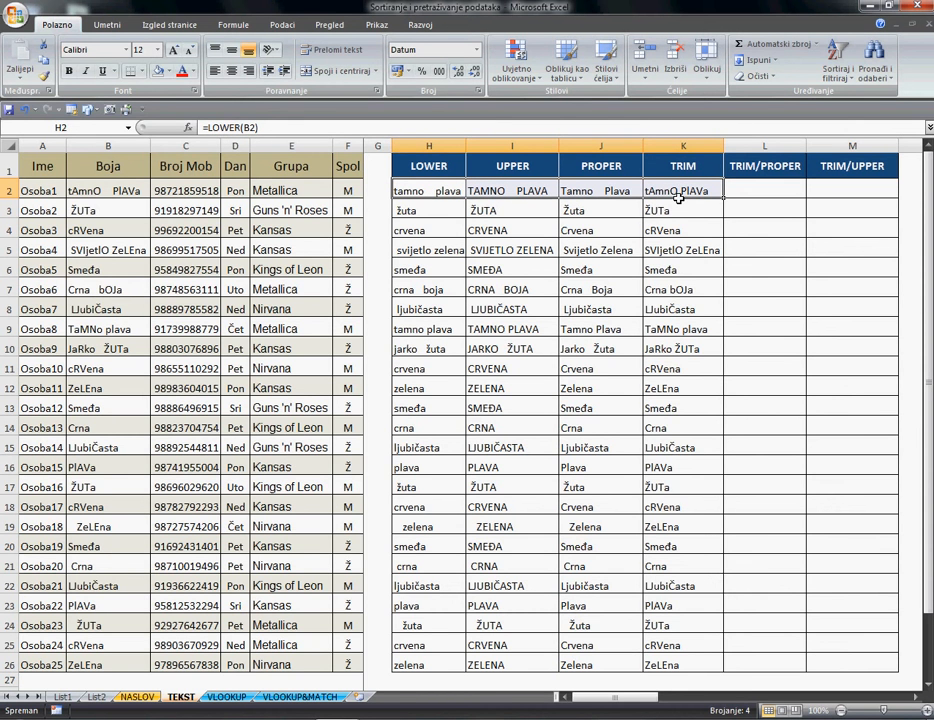
Trim and capitalize the Boja text with =TRIM(PROPER(B2)) in cell L2 and fill the formula down to L26
left_click(772, 196)
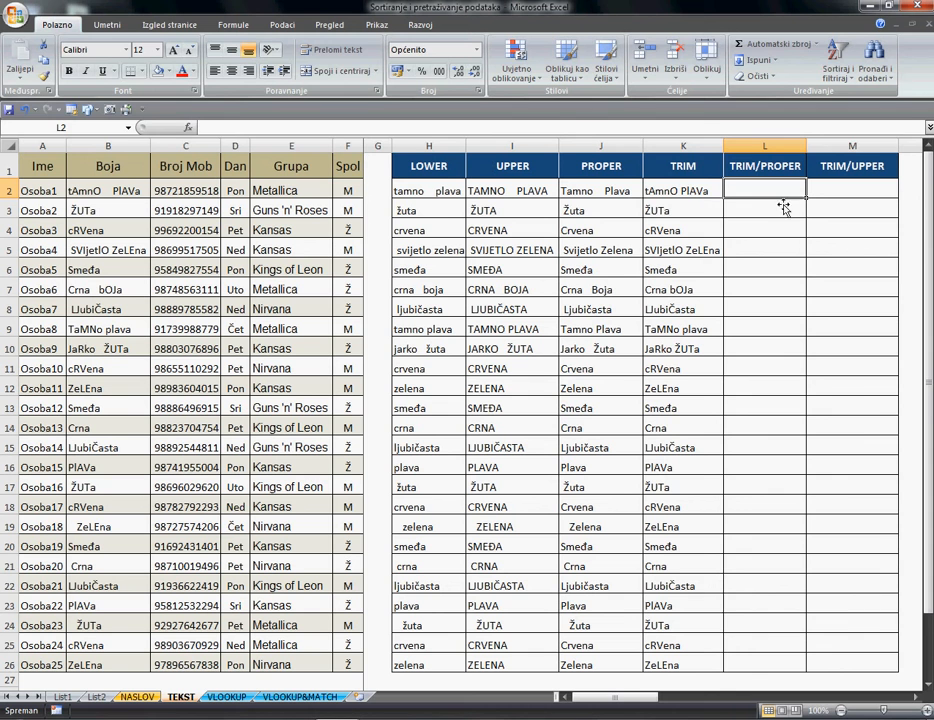
type("=")
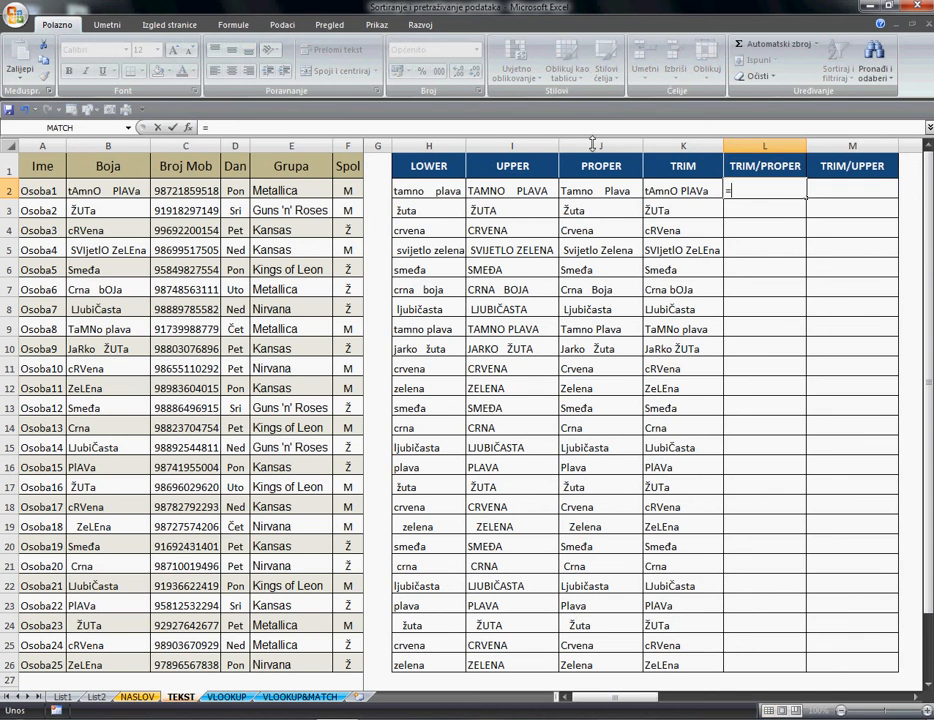
type("trim")
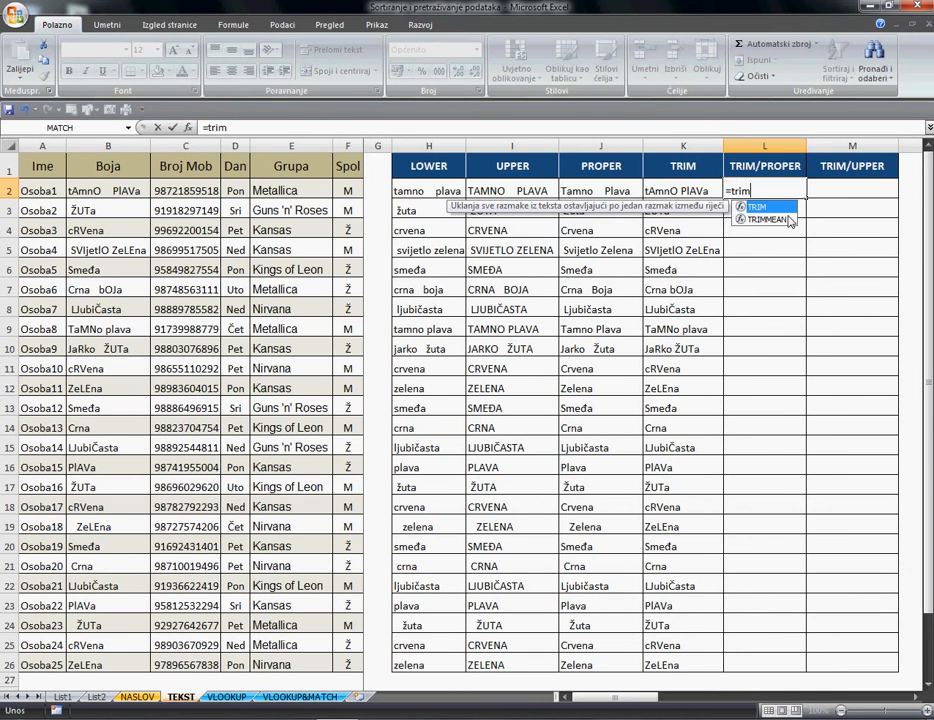
key("Tab")
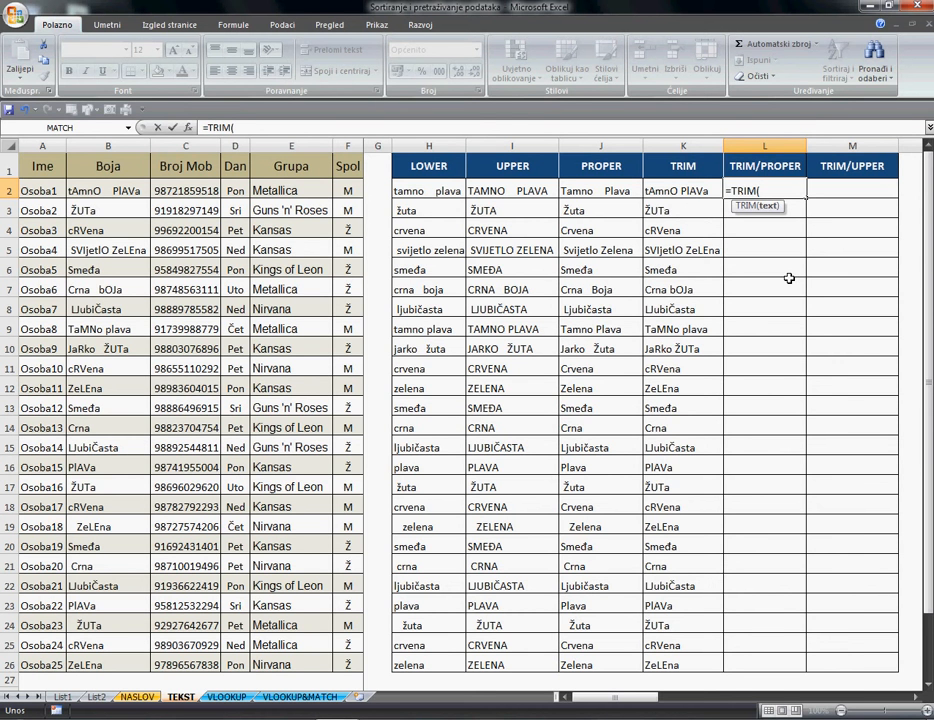
type("pro")
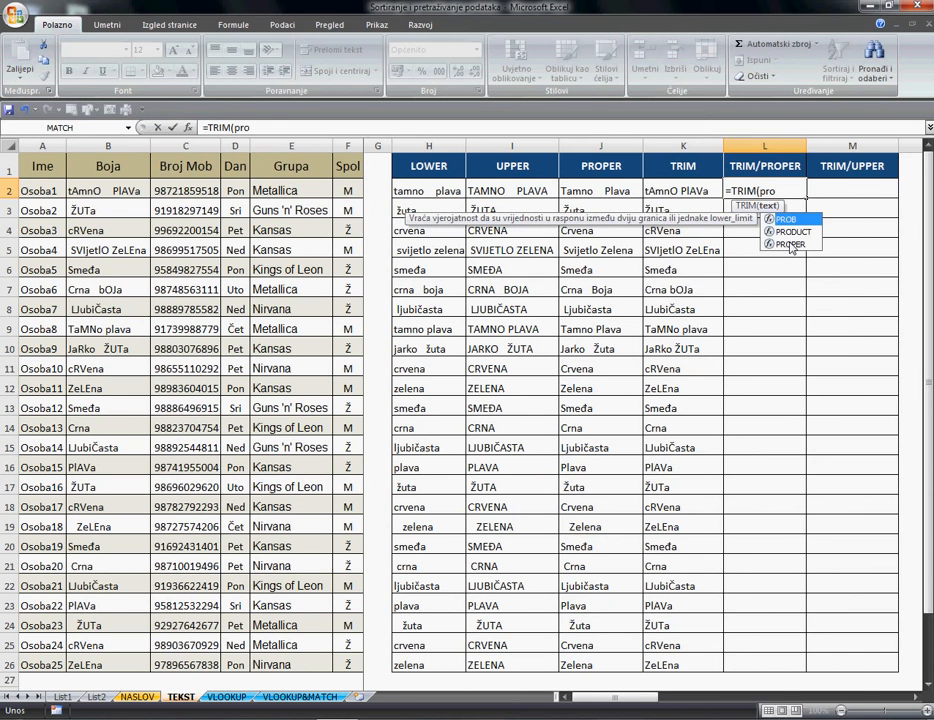
double_click(790, 244)
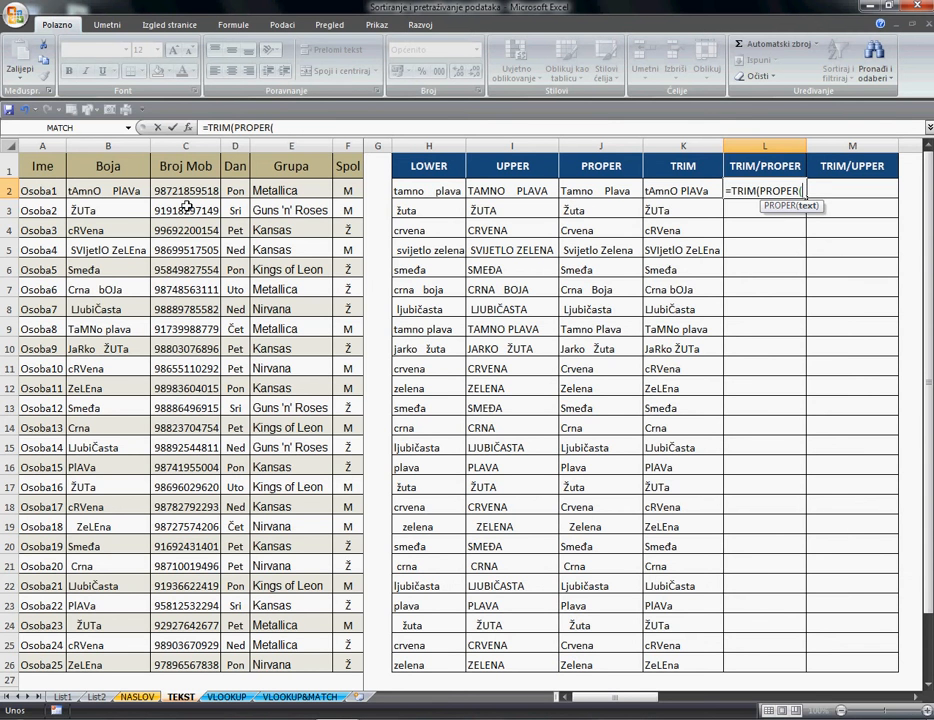
left_click(127, 190)
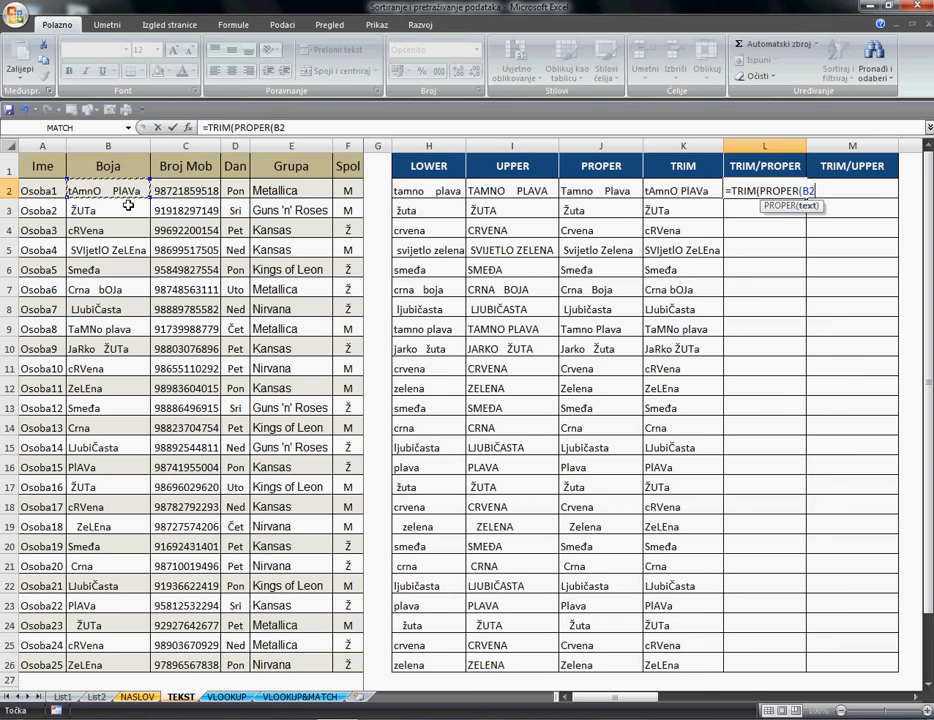
type(")")
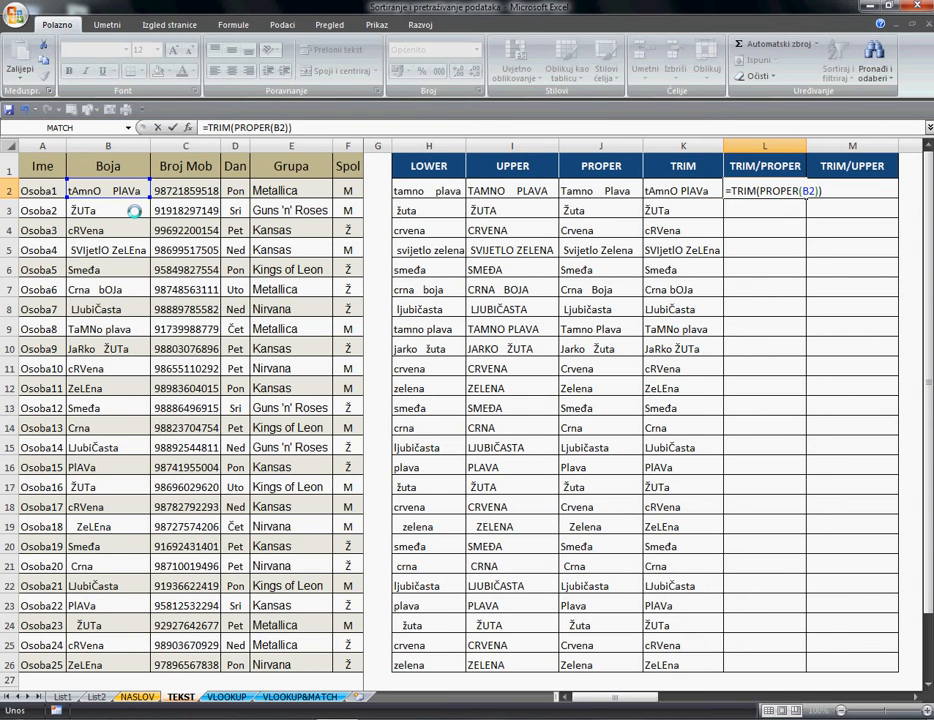
key("Return")
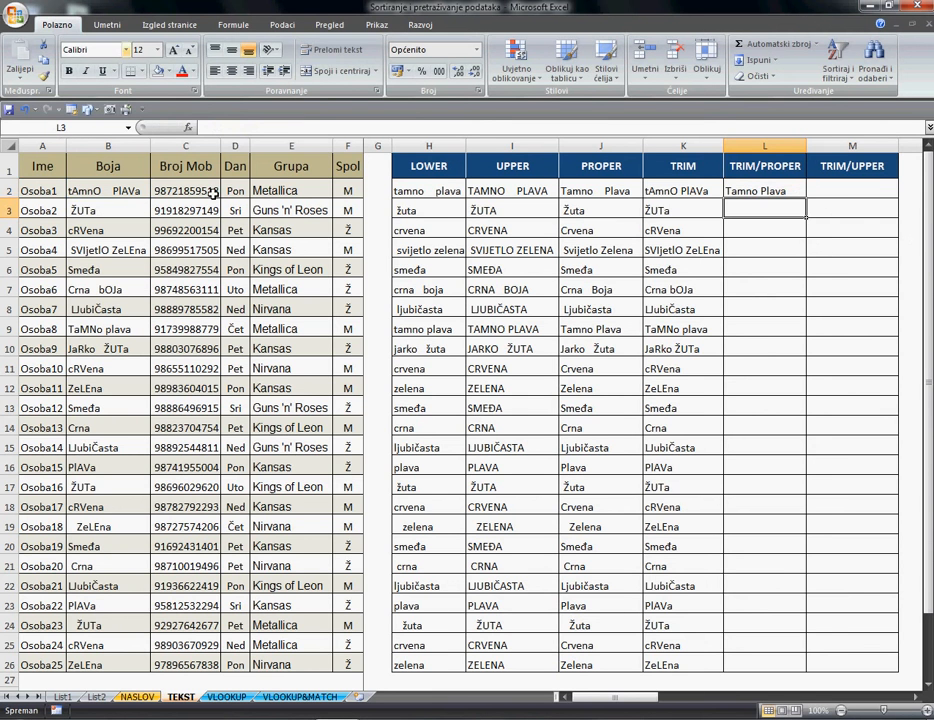
left_click(798, 190)
left_click_drag(812, 203, 798, 668)
Trim and uppercase the Boja text with =TRIM(UPPER(B2)) in cell M2 and fill the formula down to M26
left_click(859, 195)
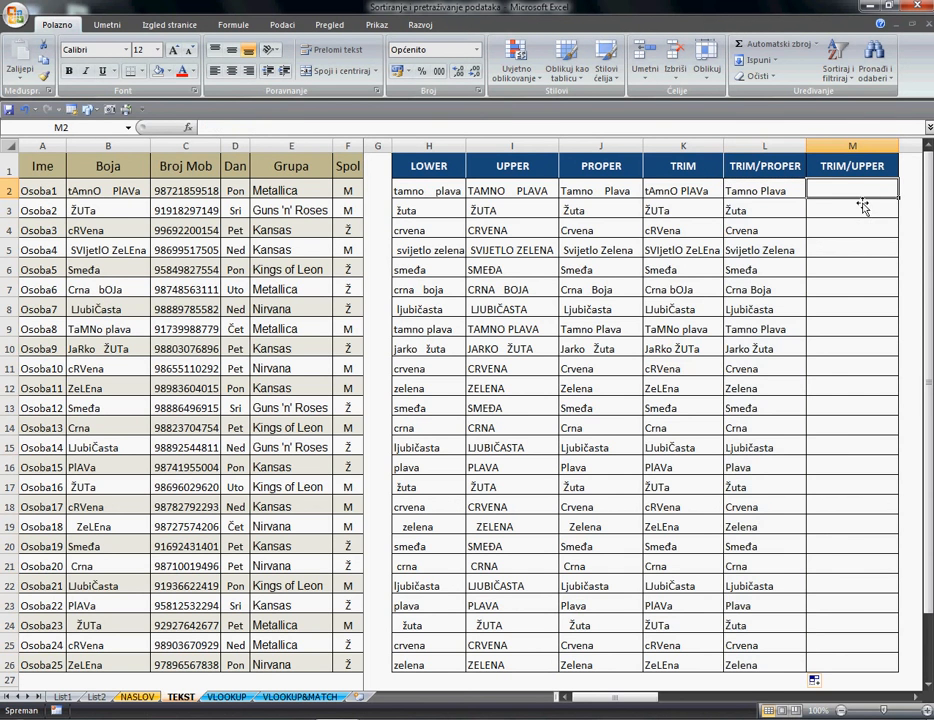
type("=")
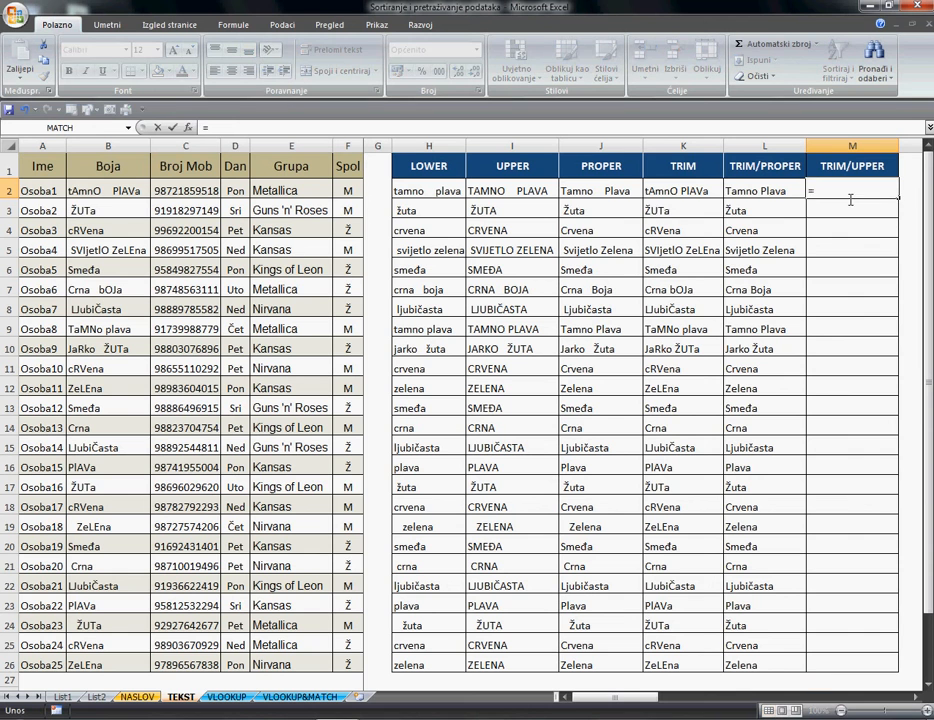
type("trim")
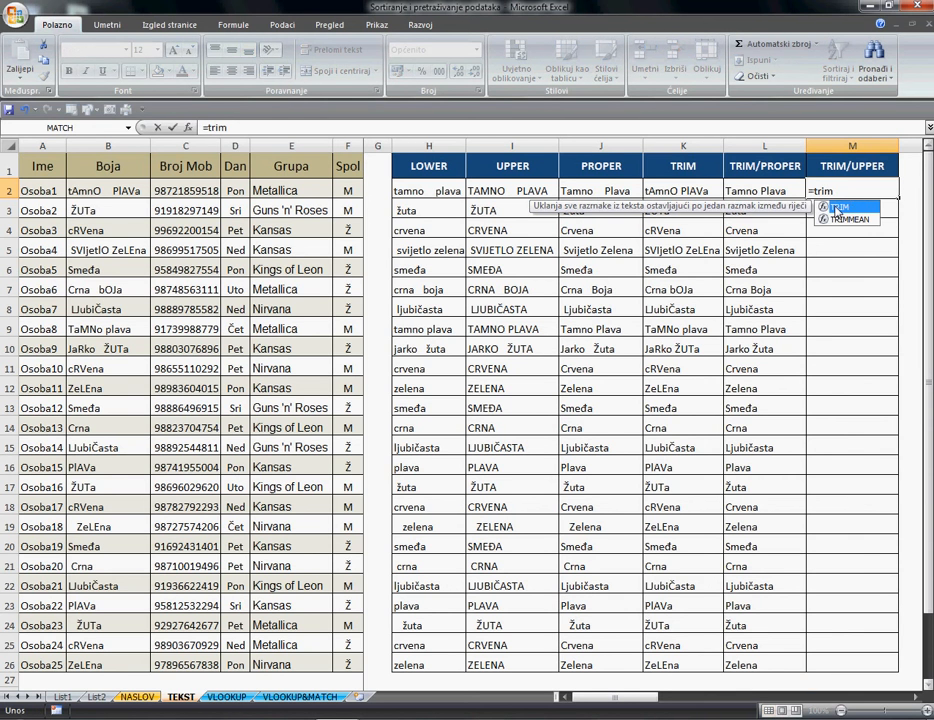
double_click(841, 206)
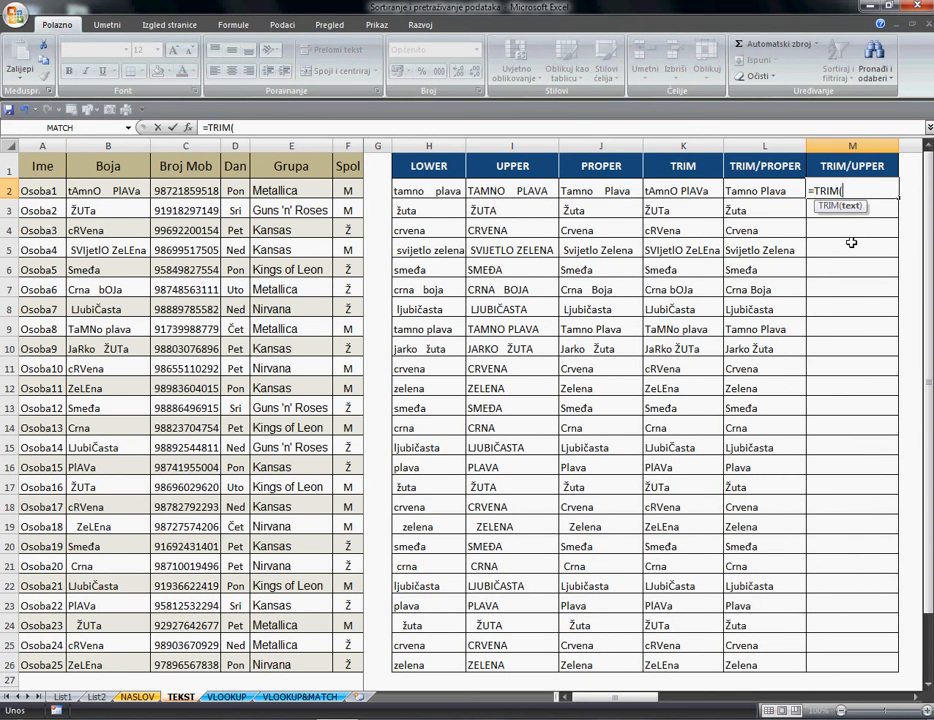
type("up")
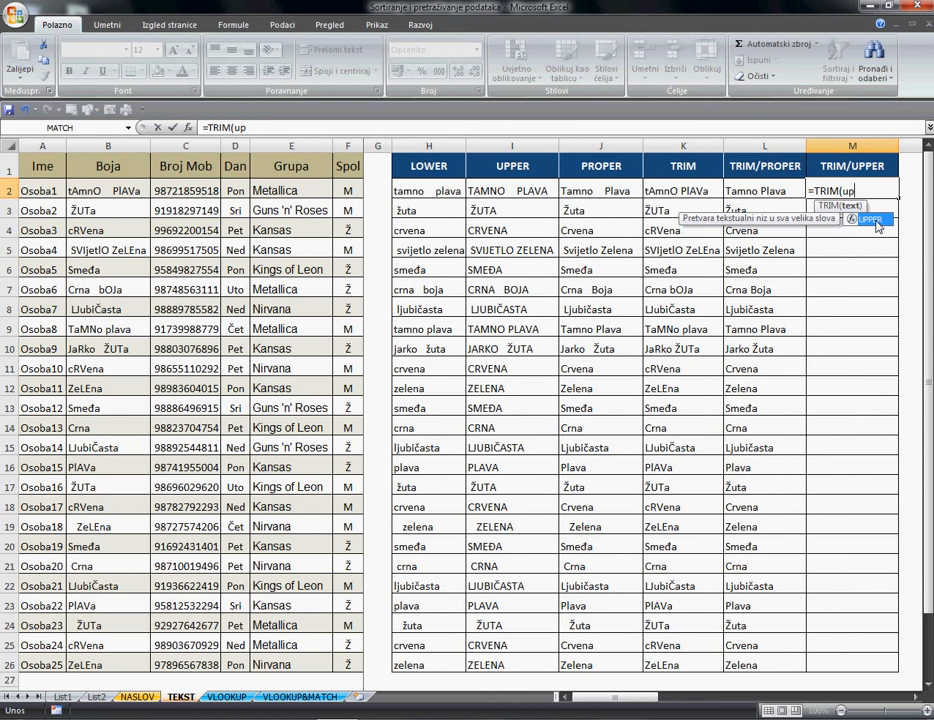
double_click(868, 219)
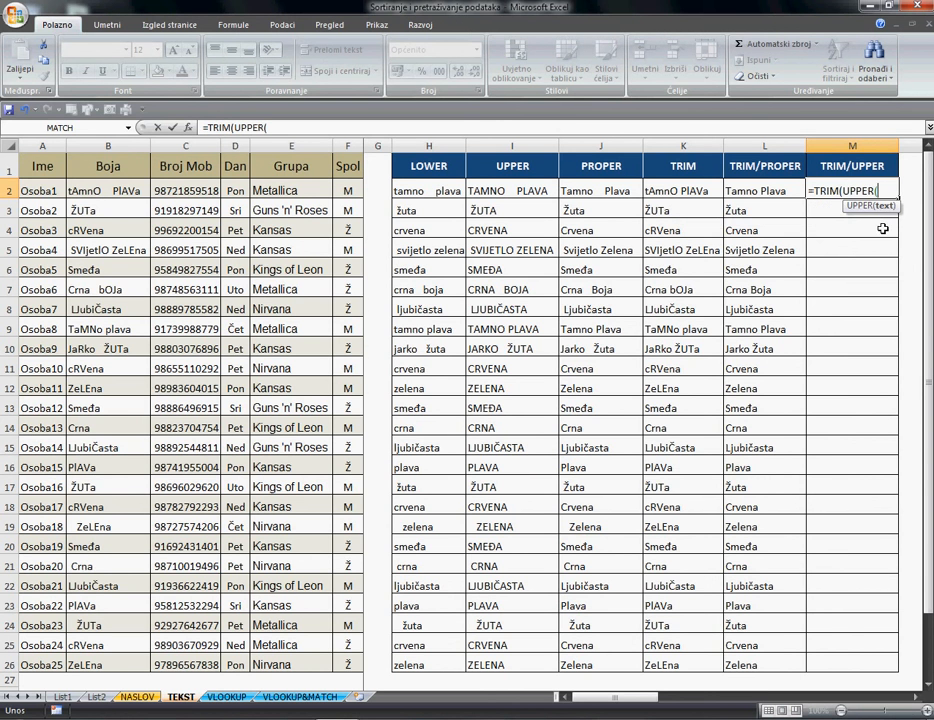
left_click(121, 195)
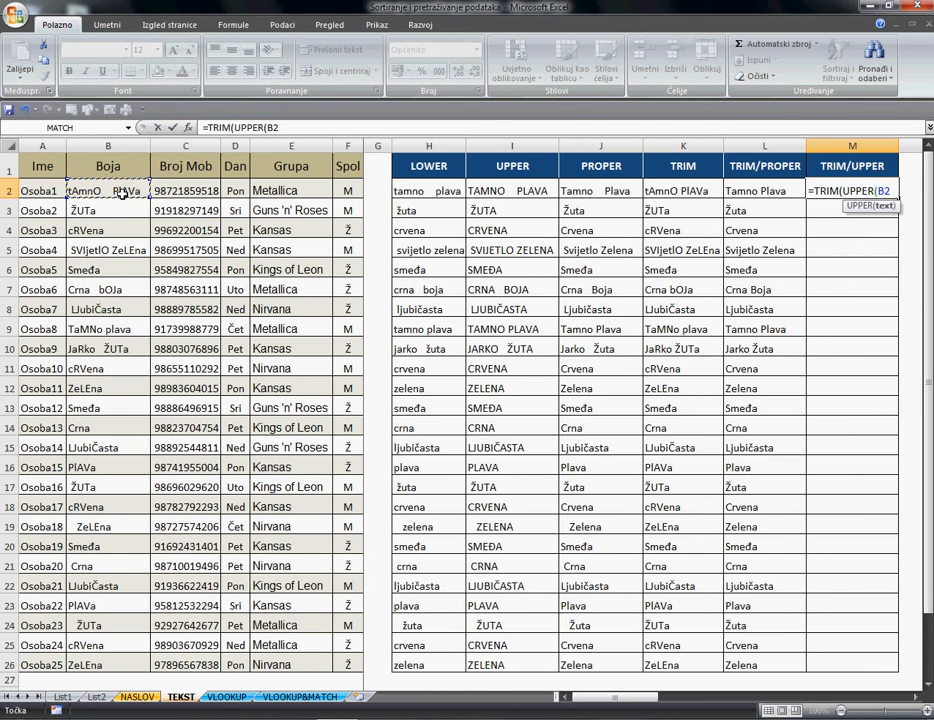
type("))")
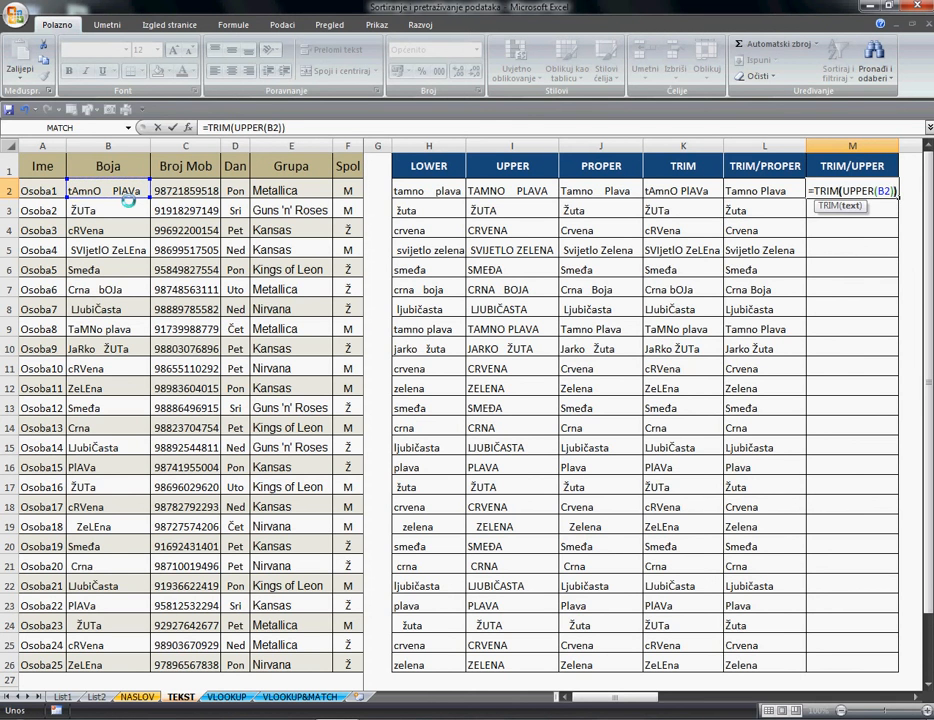
key("Return")
left_click(885, 198)
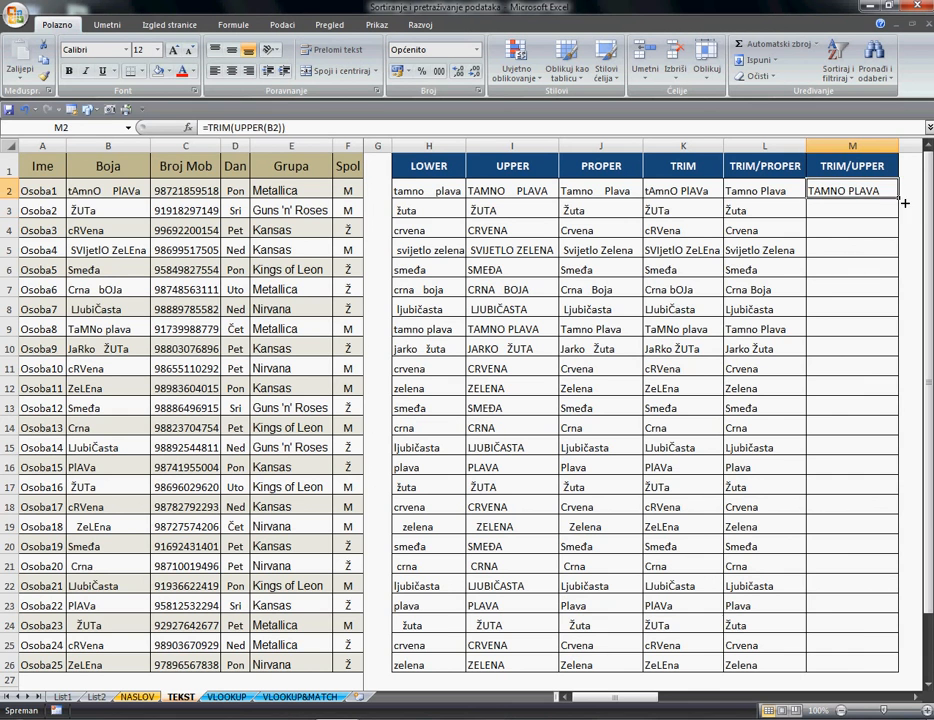
left_click_drag(898, 200, 909, 677)
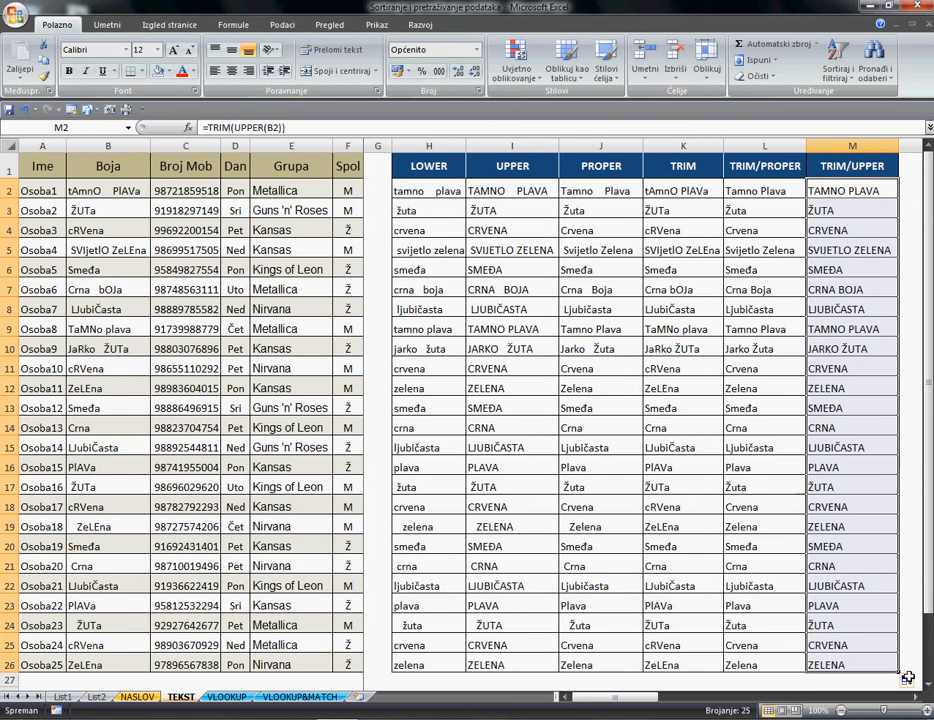
Compare the original Boja column with the LOWER, UPPER, PROPER and TRIM results in row 2
left_click(384, 175)
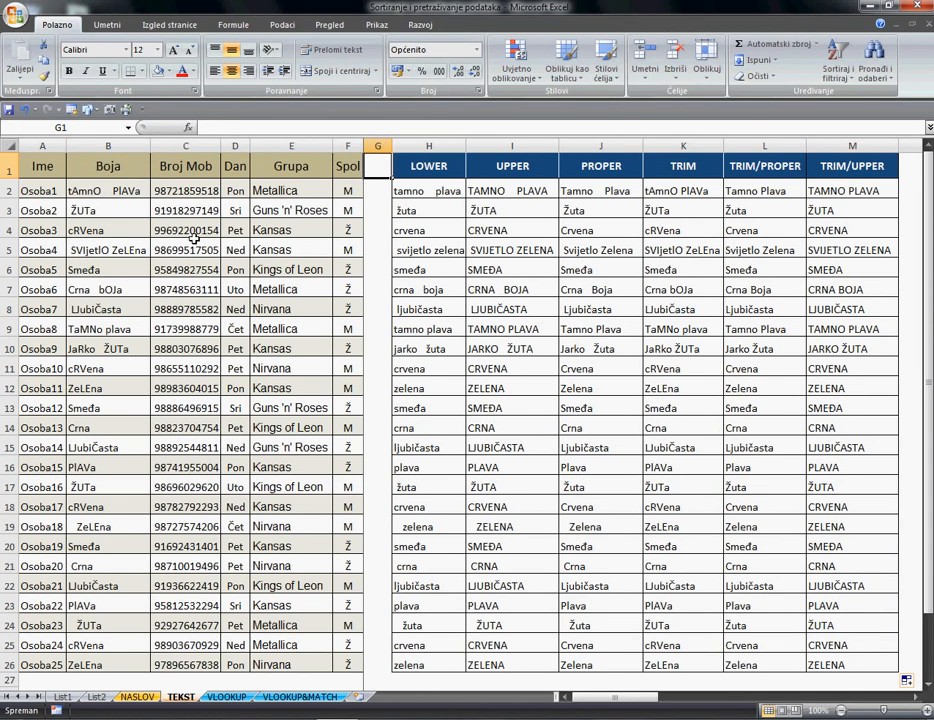
left_click(126, 171)
key("ctrl+shift+Down")
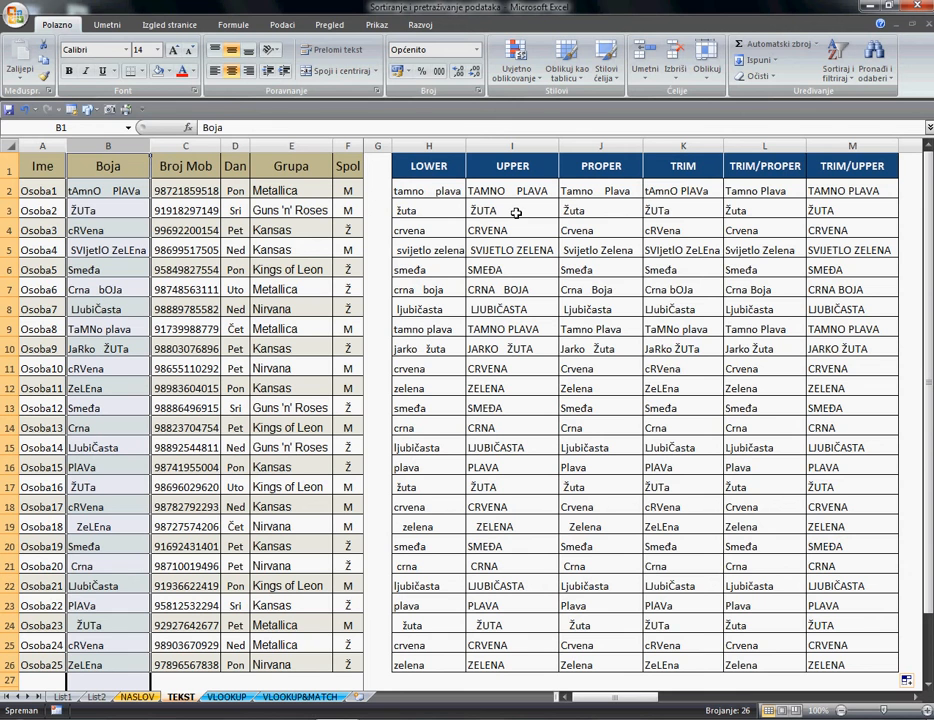
left_click(387, 174)
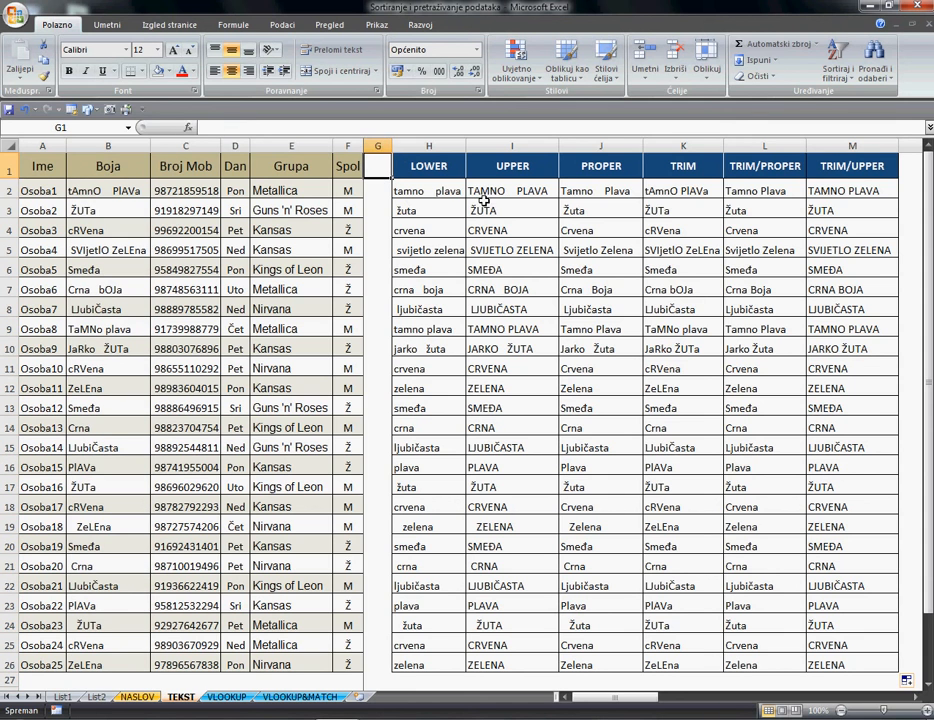
left_click_drag(430, 191, 660, 196)
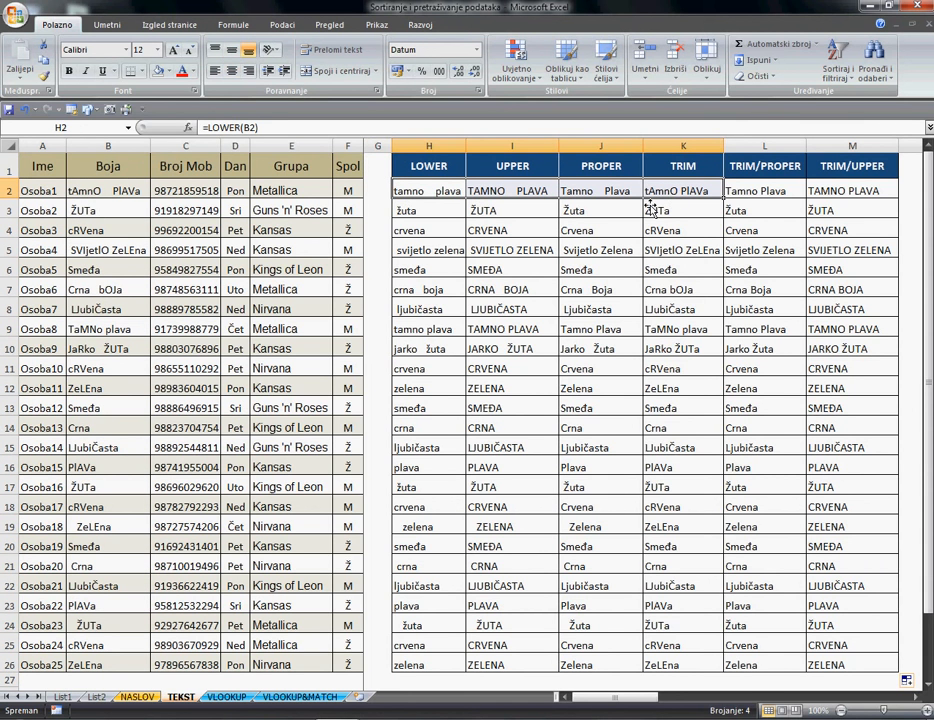
left_click(377, 172)
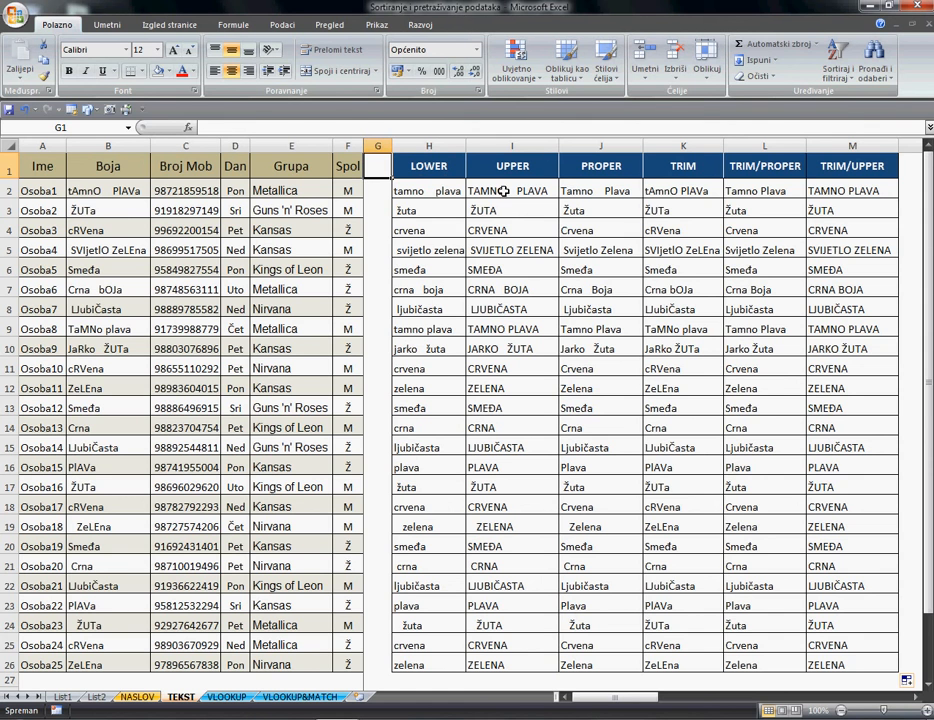
left_click(387, 193)
left_click(383, 177)
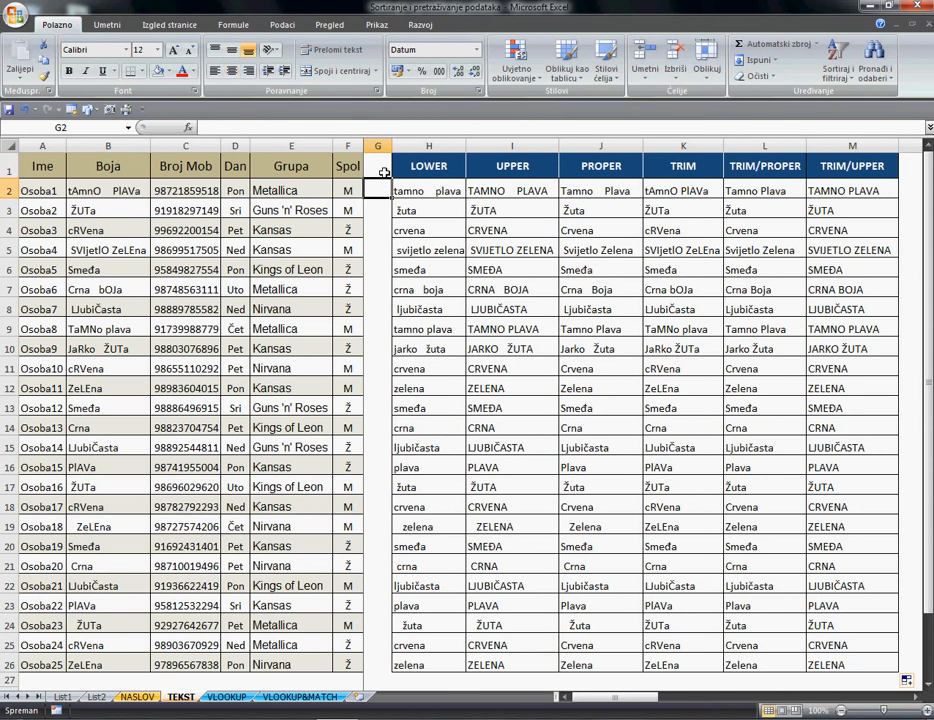
left_click(385, 188)
left_click(380, 211)
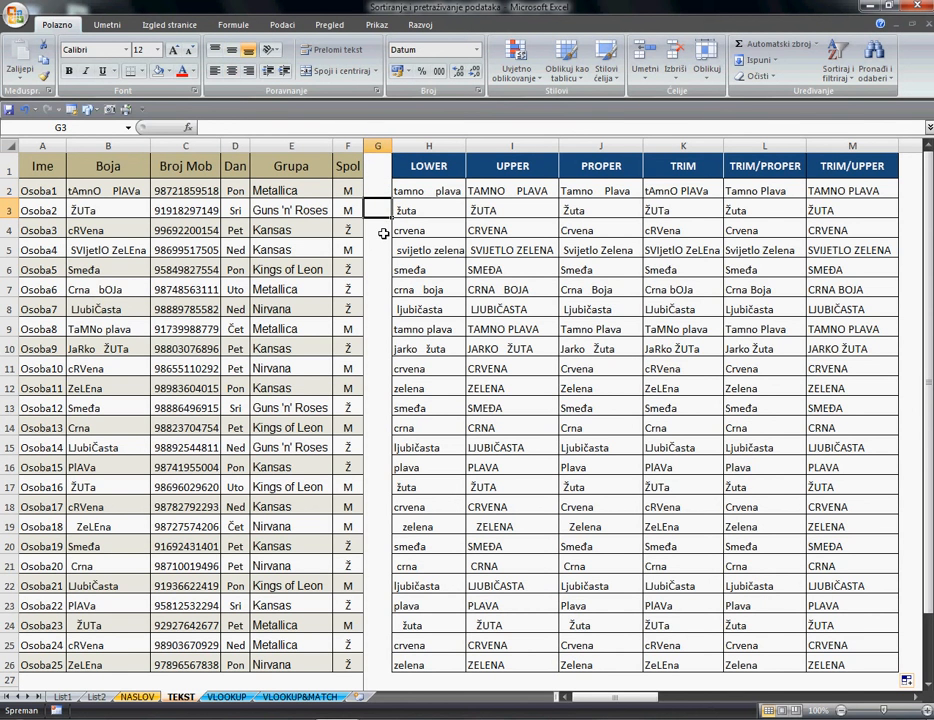
left_click(383, 233)
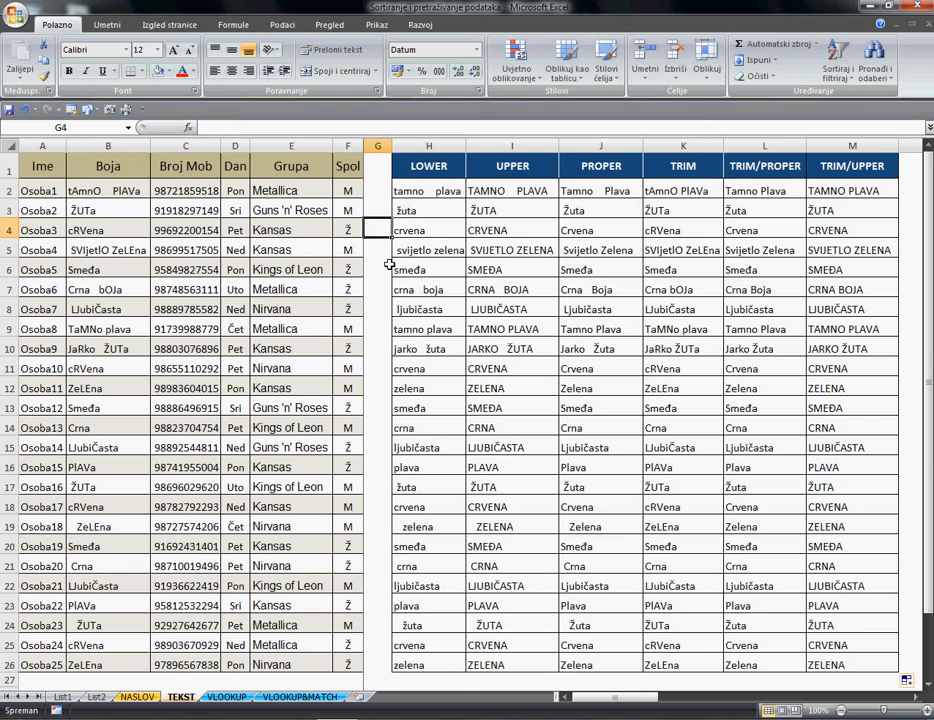
left_click(386, 252)
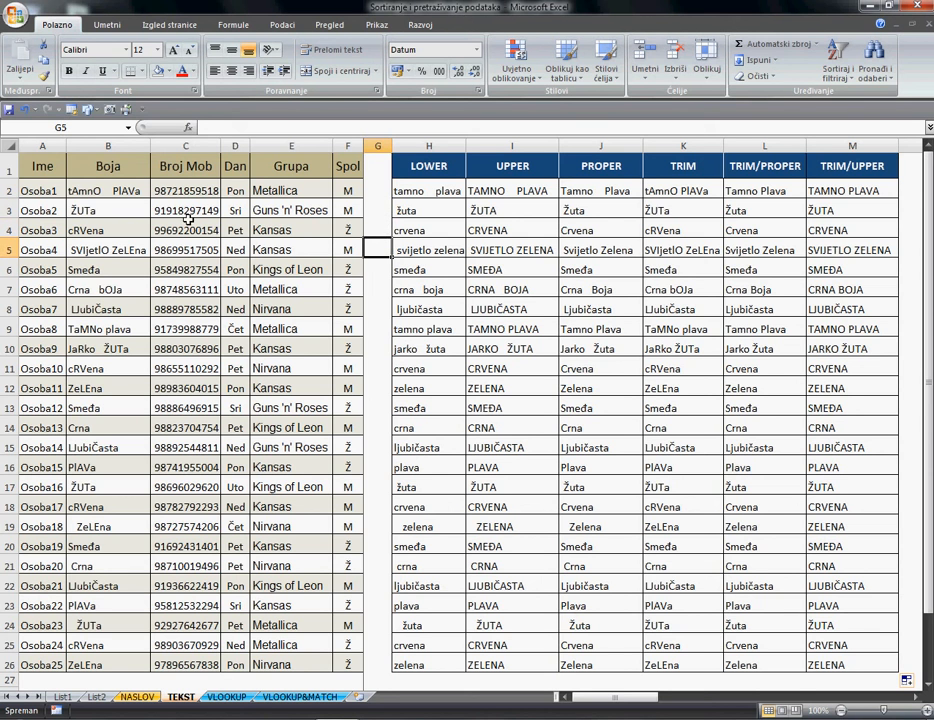
Compare the original Boja column with the LOWER, UPPER, PROPER and TRIM formulas in H2 to K2 once more
left_click(108, 146)
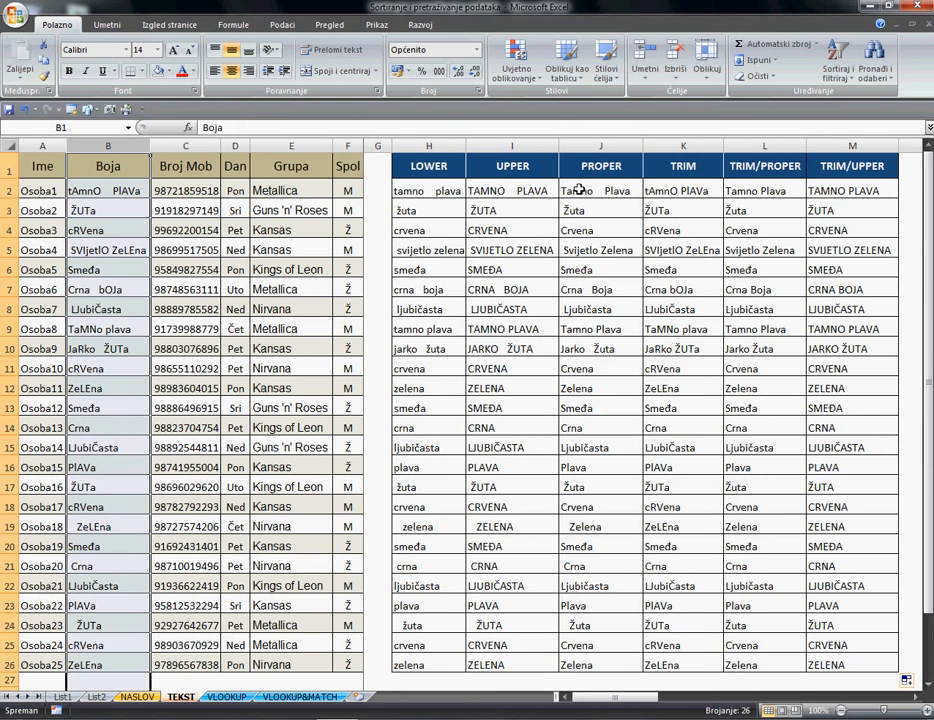
left_click(382, 176)
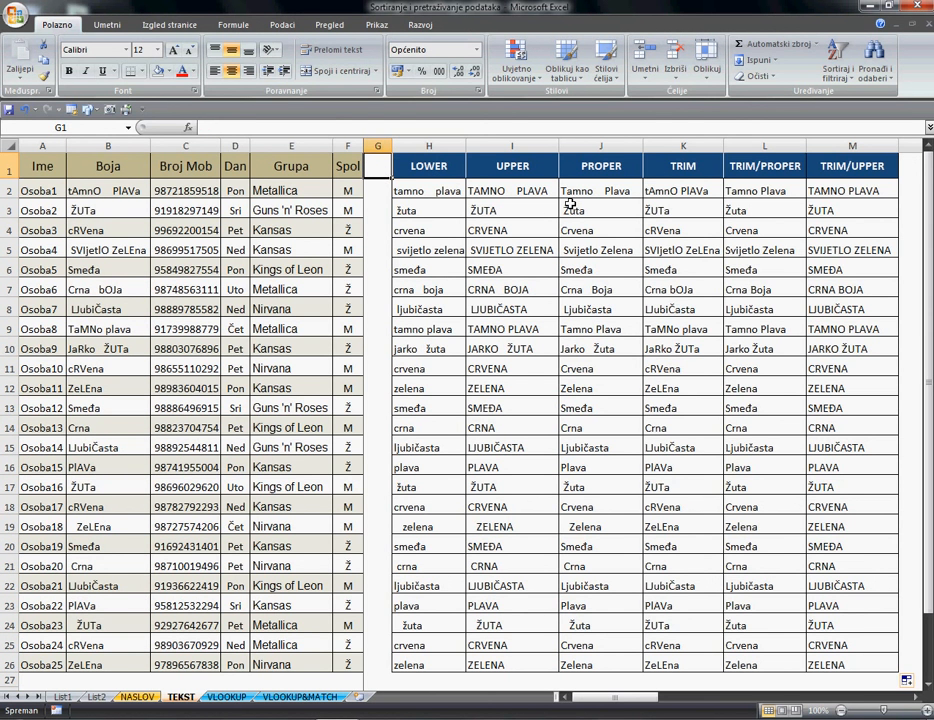
left_click(379, 191)
left_click_drag(432, 192, 673, 197)
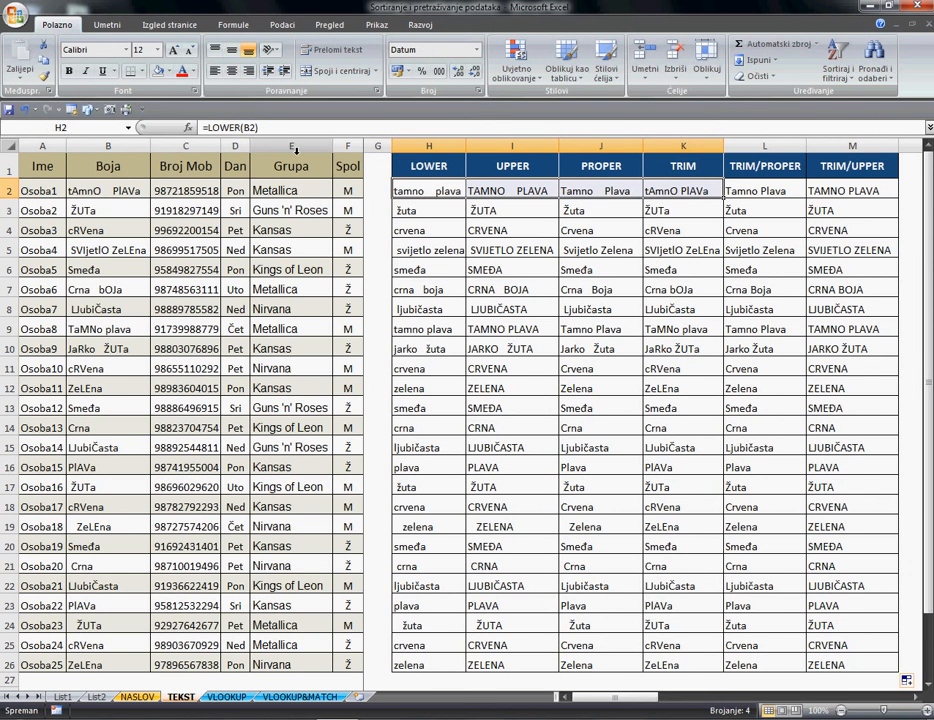
left_click(379, 172)
left_click(377, 190)
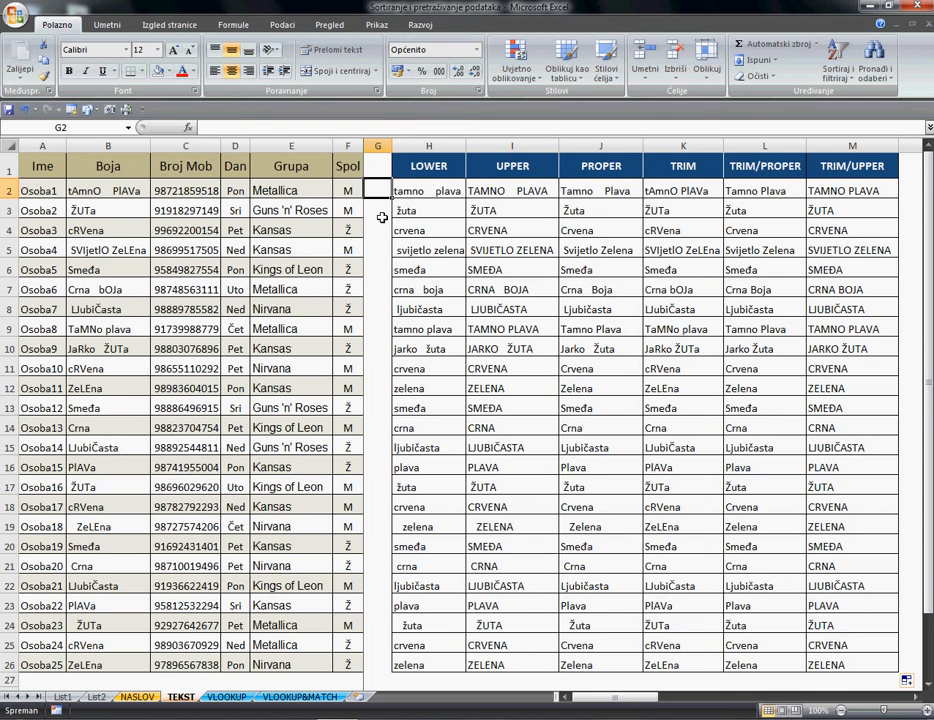
left_click(380, 230)
left_click(384, 270)
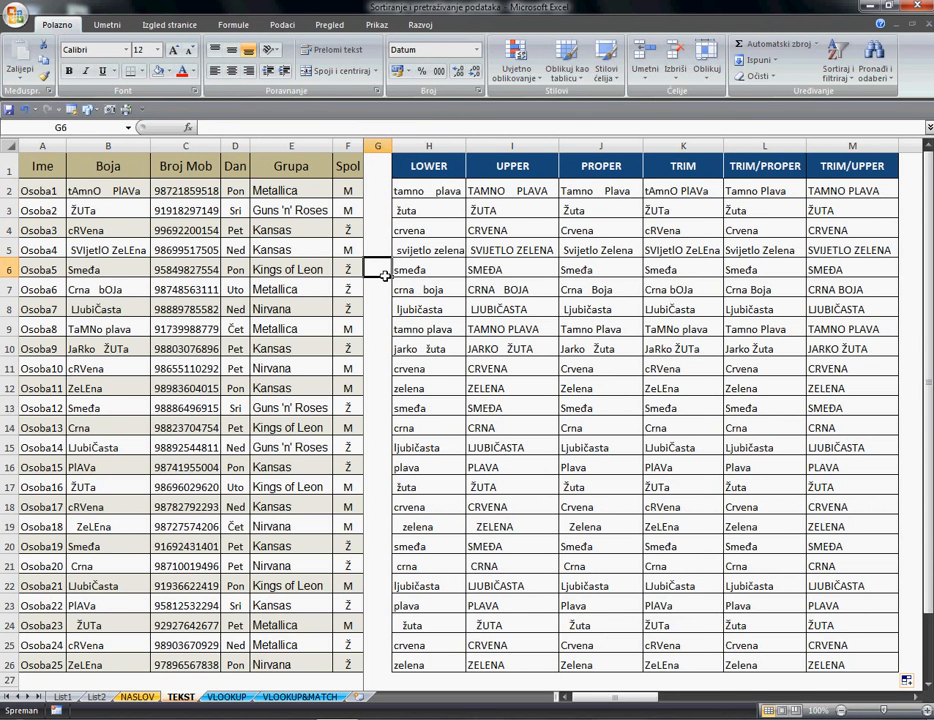
left_click(375, 171)
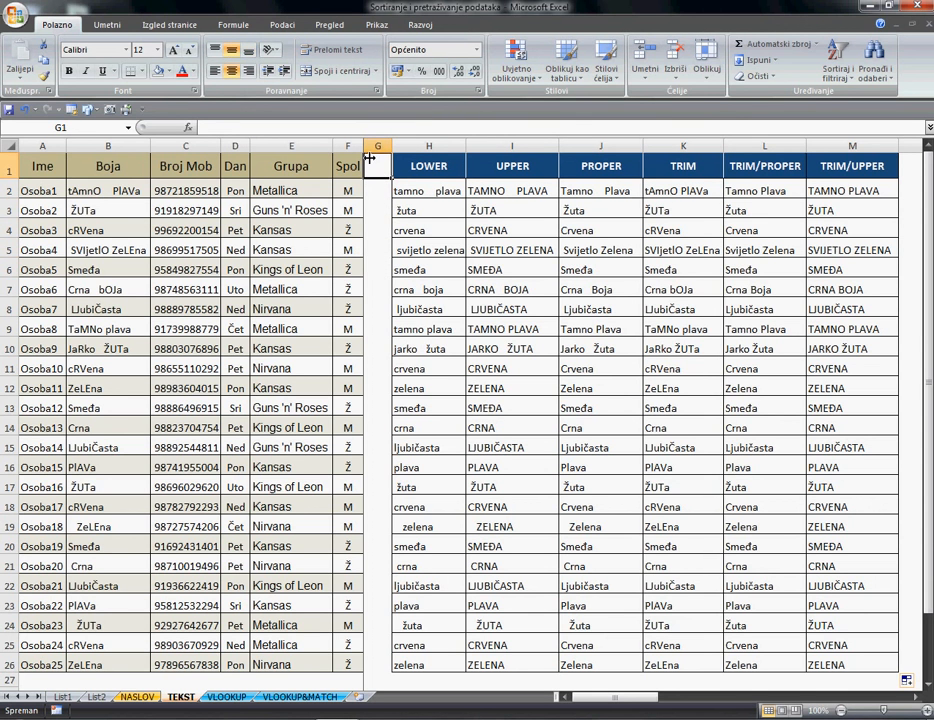
left_click_drag(368, 160, 377, 663)
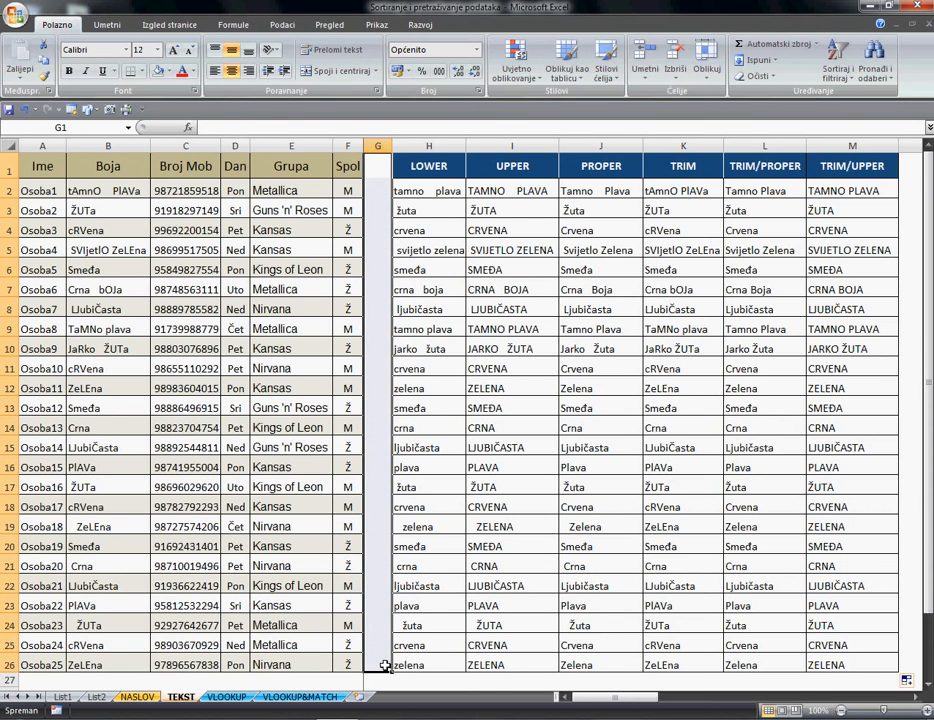
left_click(383, 174)
left_click(385, 190)
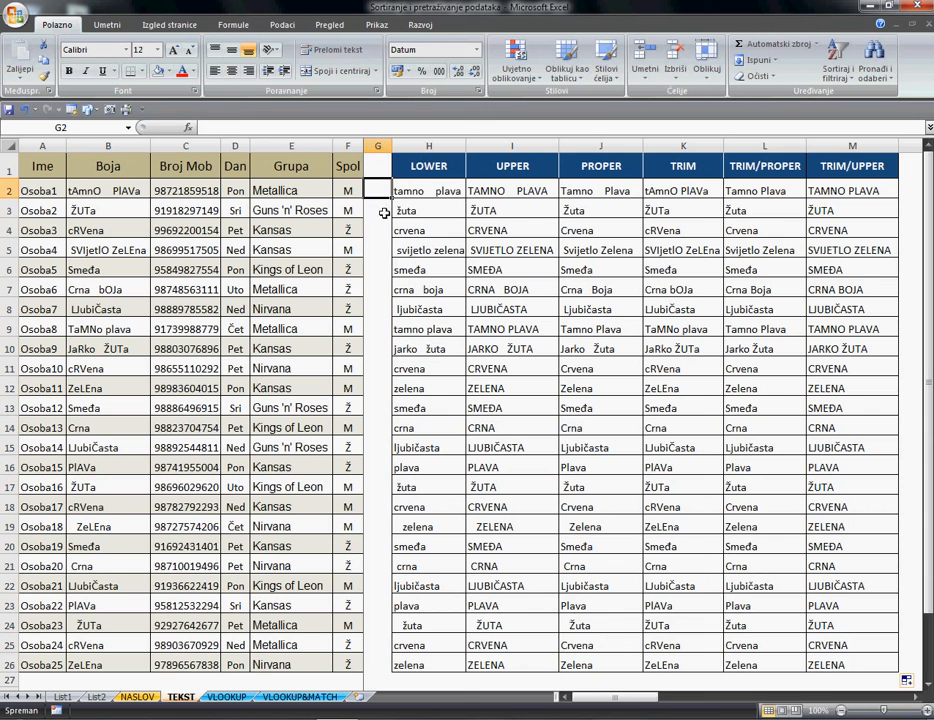
left_click(384, 211)
left_click(382, 230)
left_click(382, 250)
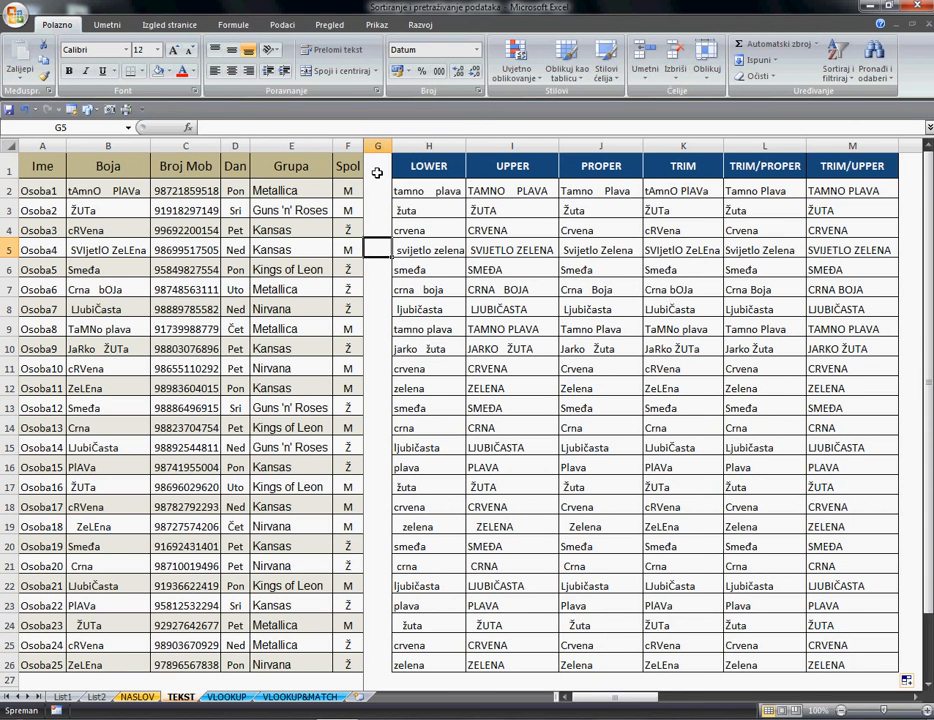
left_click(377, 173)
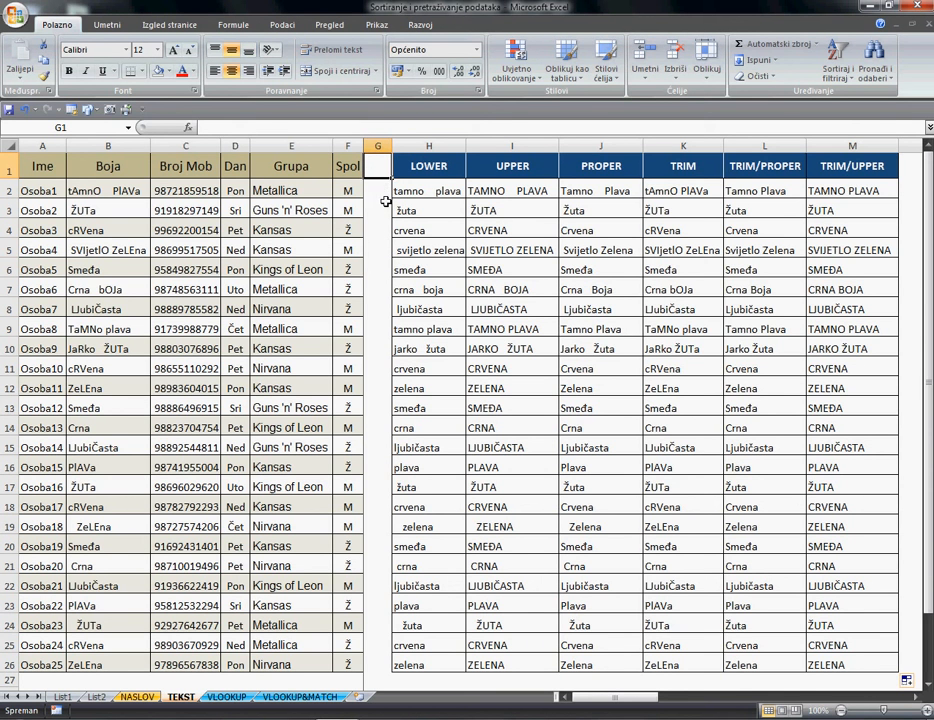
left_click(383, 192)
left_click(383, 175)
left_click(376, 193)
left_click(383, 178)
left_click_drag(381, 163, 382, 663)
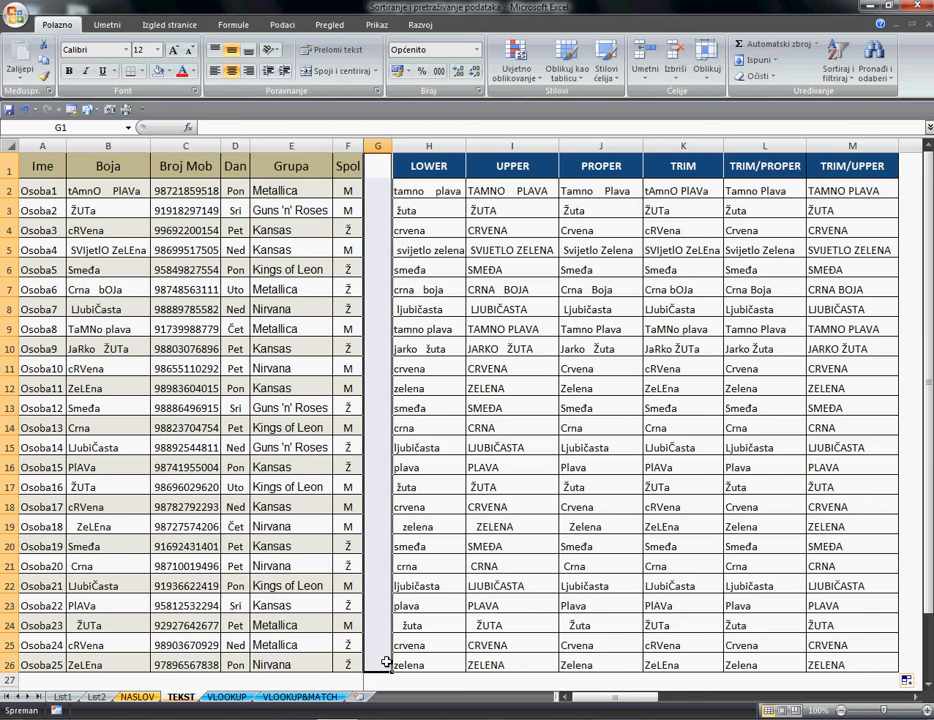
Widen the empty column G between the source table and the LOWER column slightly
left_click(379, 167)
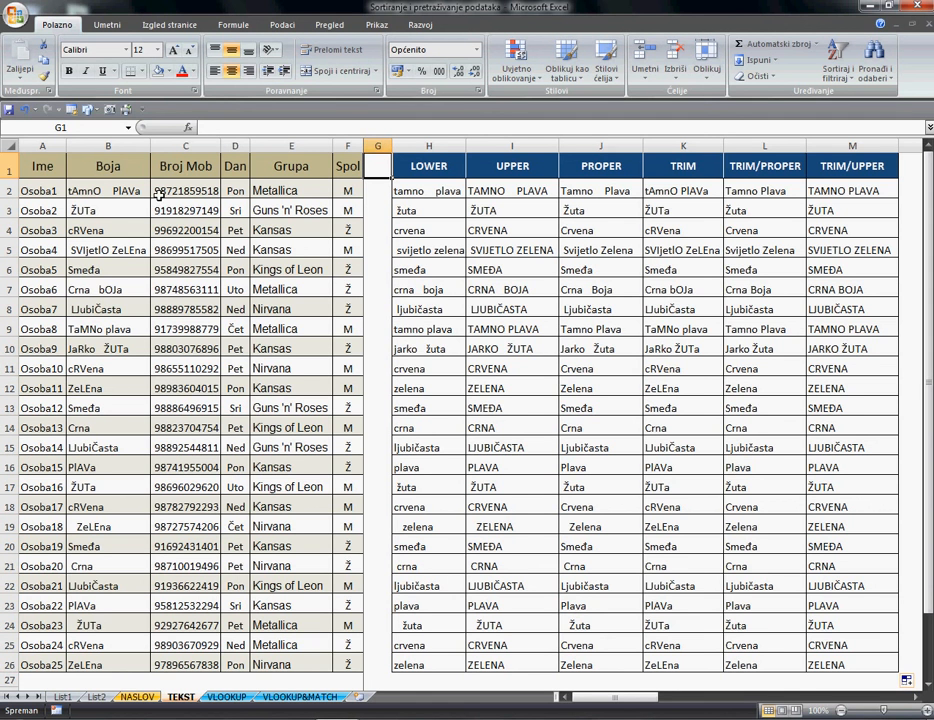
mouse_move(397, 157)
left_mouse_down()
mouse_move(424, 152)
mouse_move(396, 152)
left_mouse_up()
left_click(386, 196)
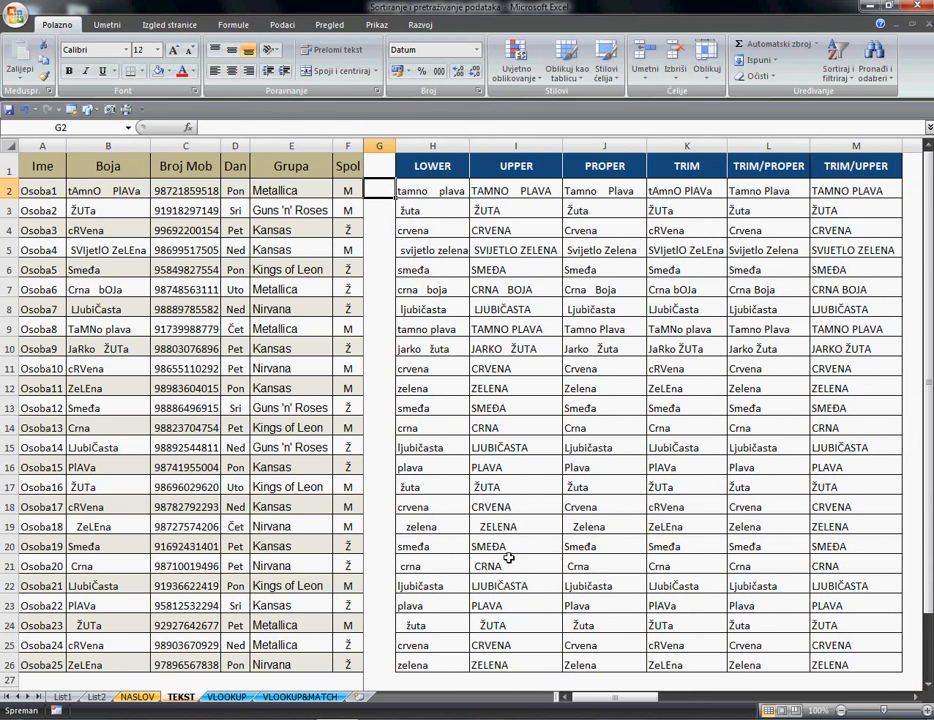